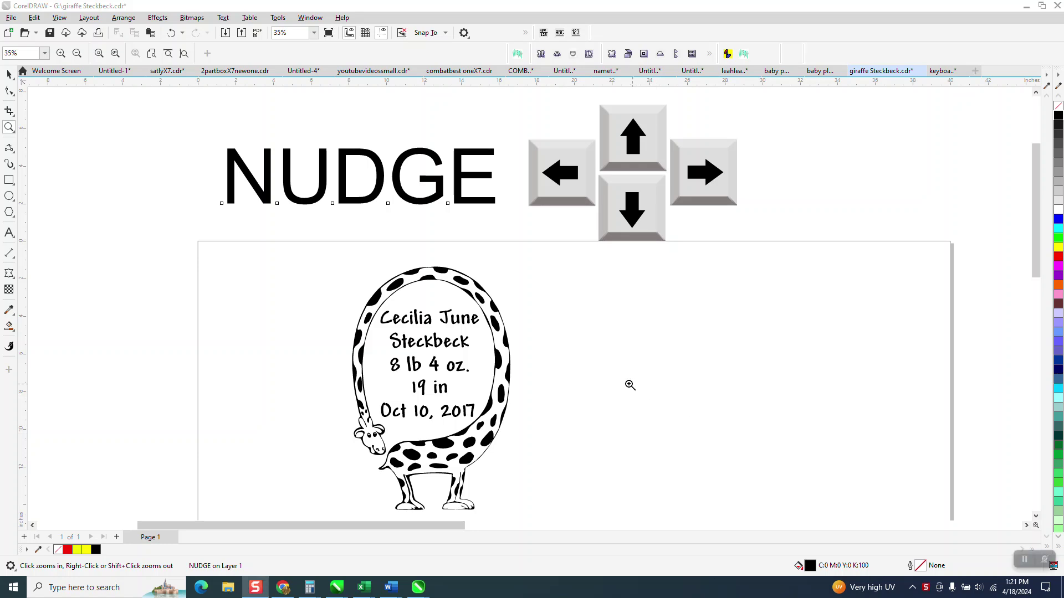
Step: Clear the nudge distance value on the property bar
scroll(599, 370, down, 1)
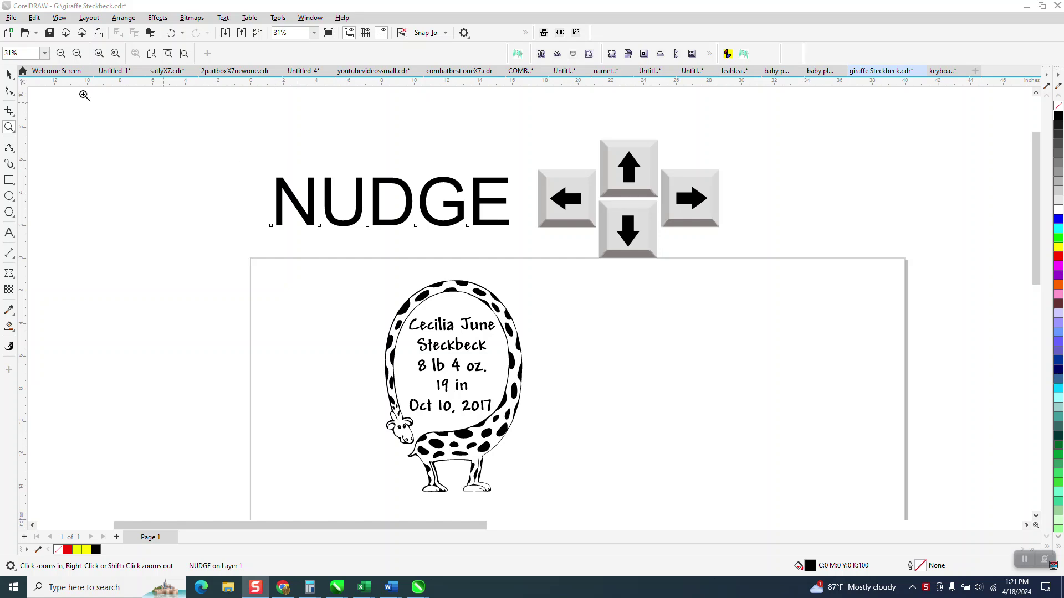
click(9, 74)
key(space)
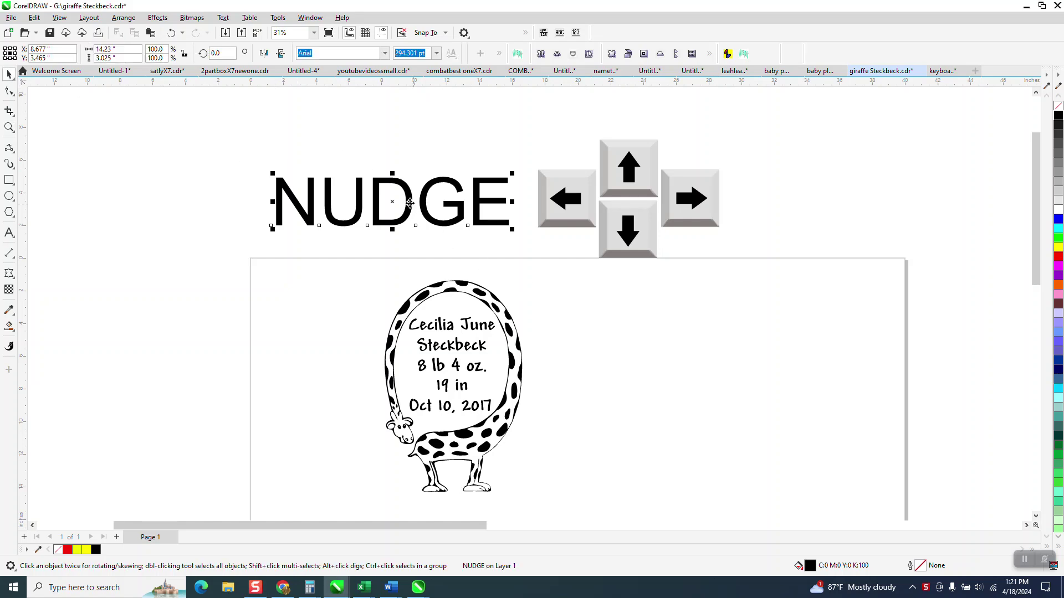
click(412, 131)
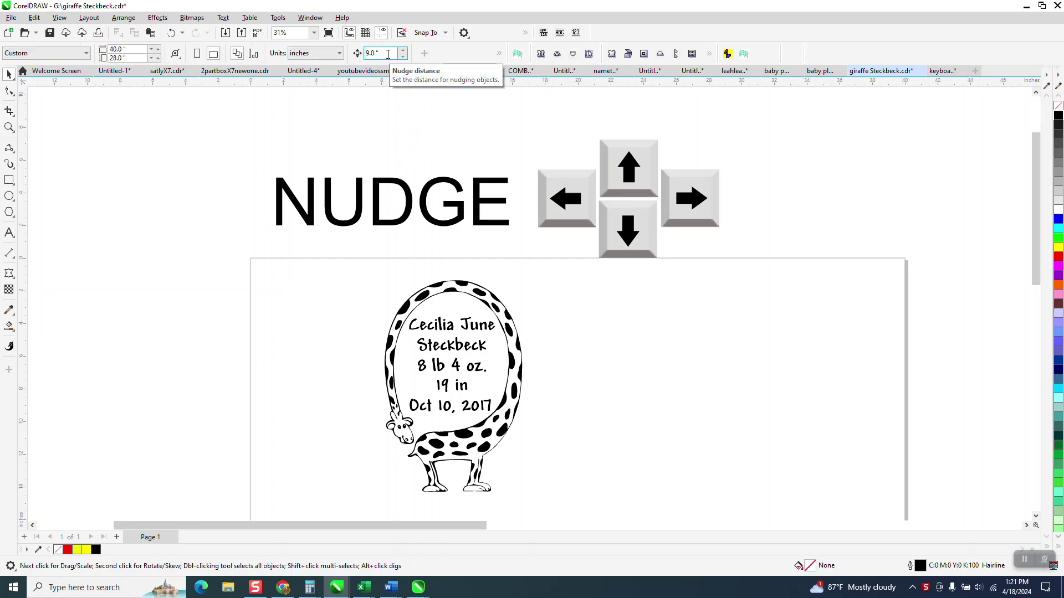
drag(388, 53, 357, 55)
key(BackSpace)
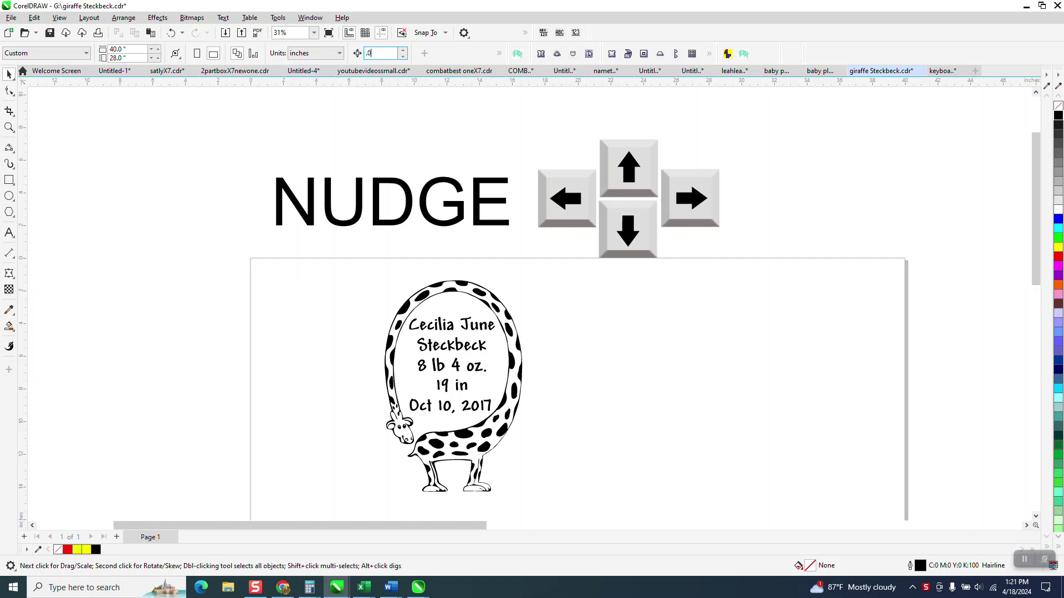
key(Return)
Step: Set the document nudge distance to 9 inches
click(458, 298)
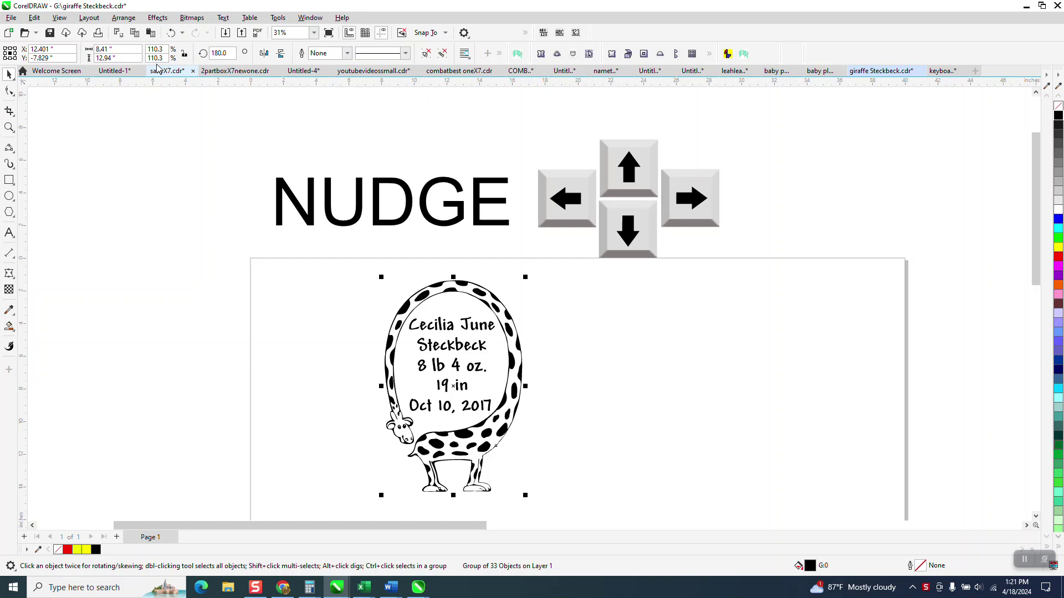
click(282, 114)
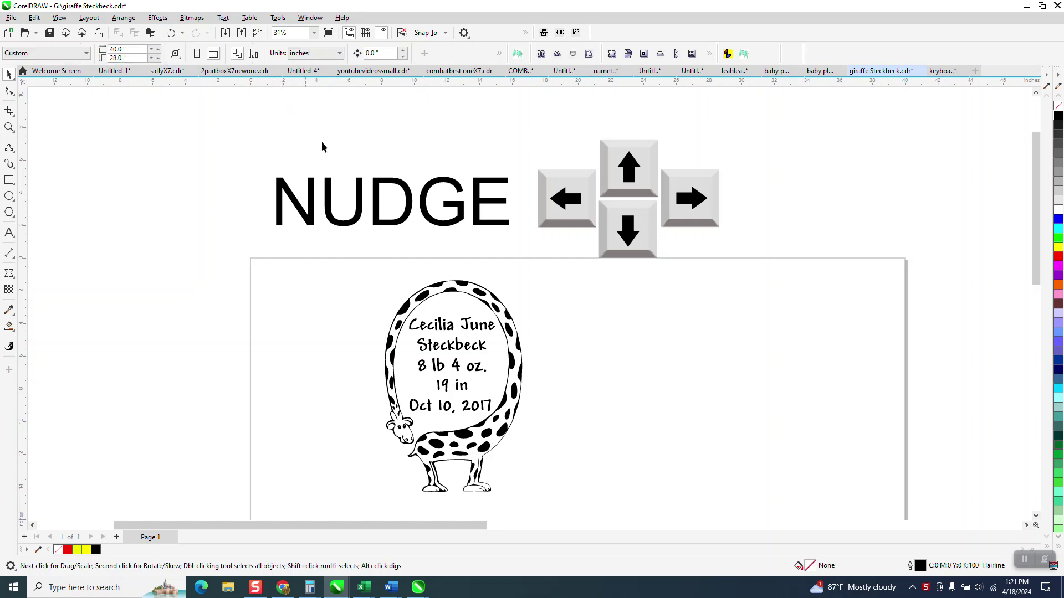
click(306, 191)
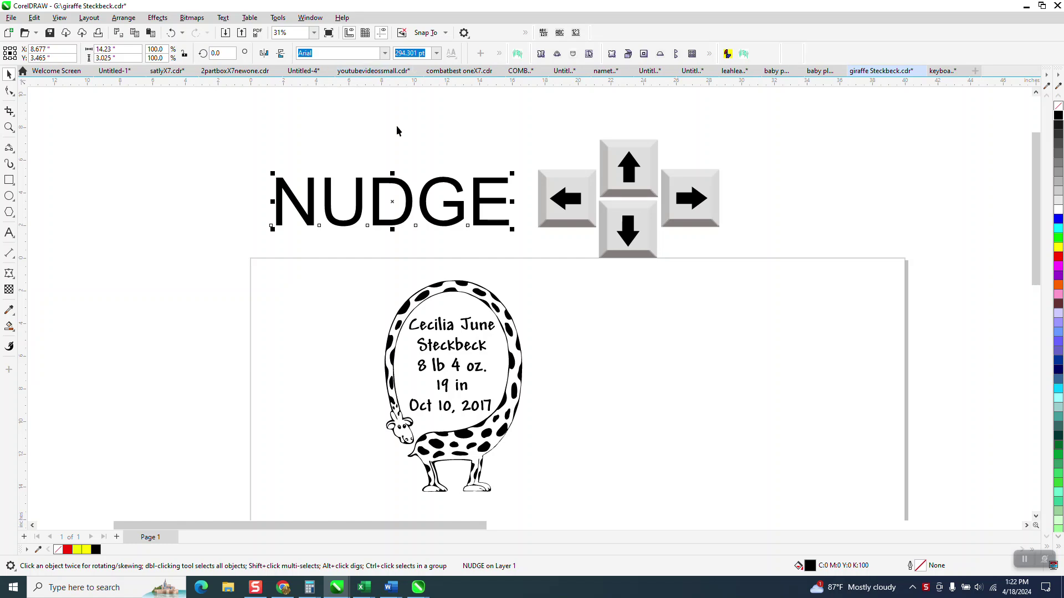
click(589, 193)
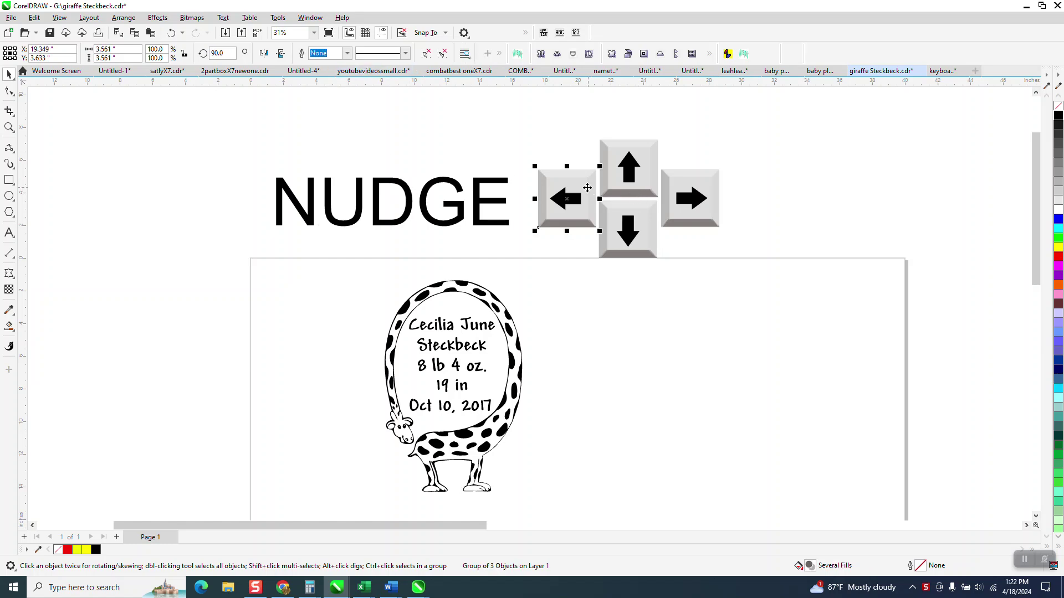
click(360, 119)
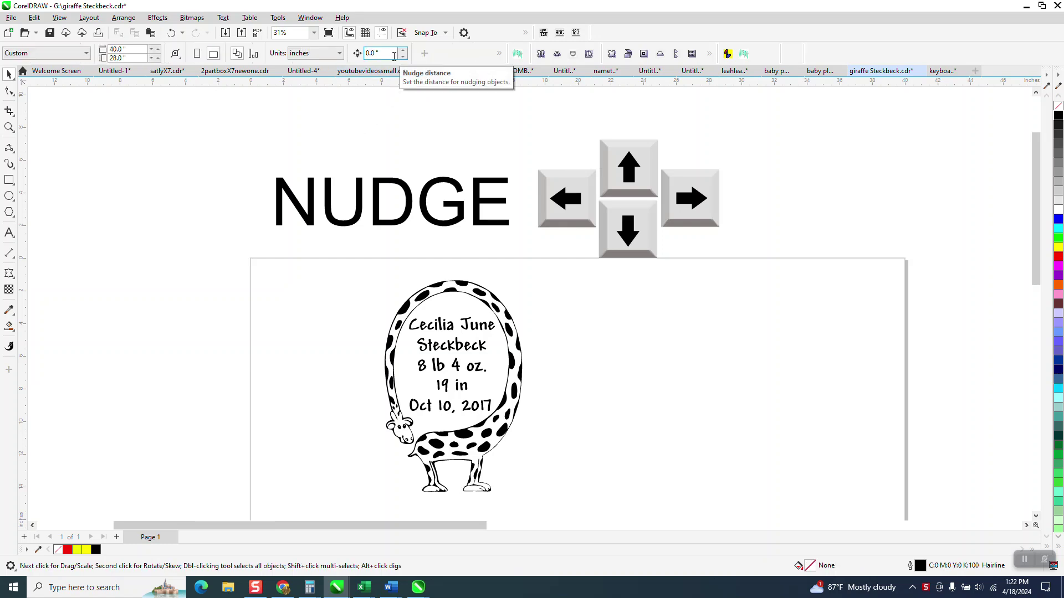
double_click(394, 56)
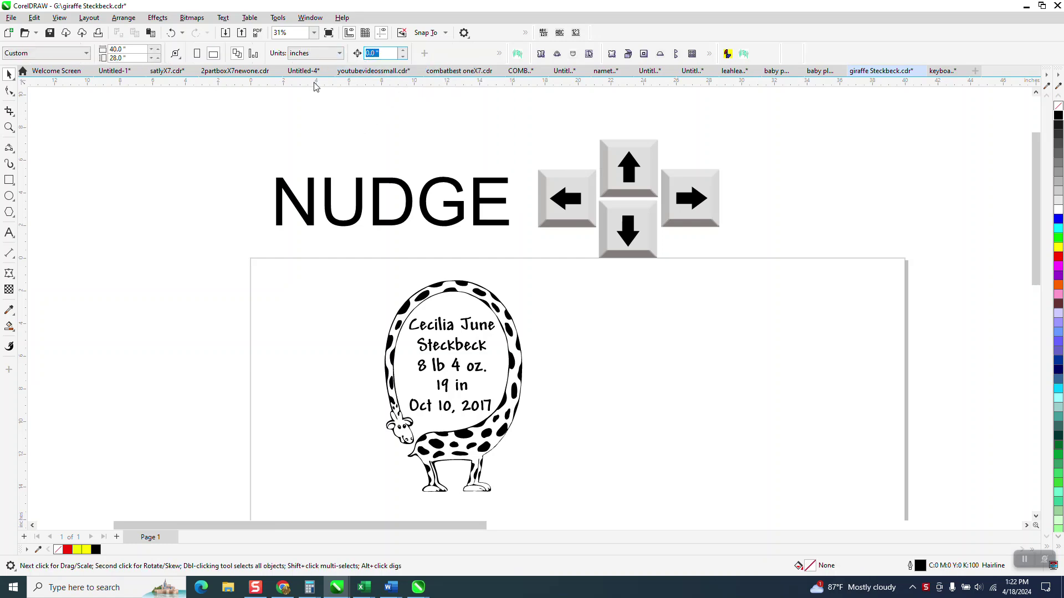
text(9)
key(Return)
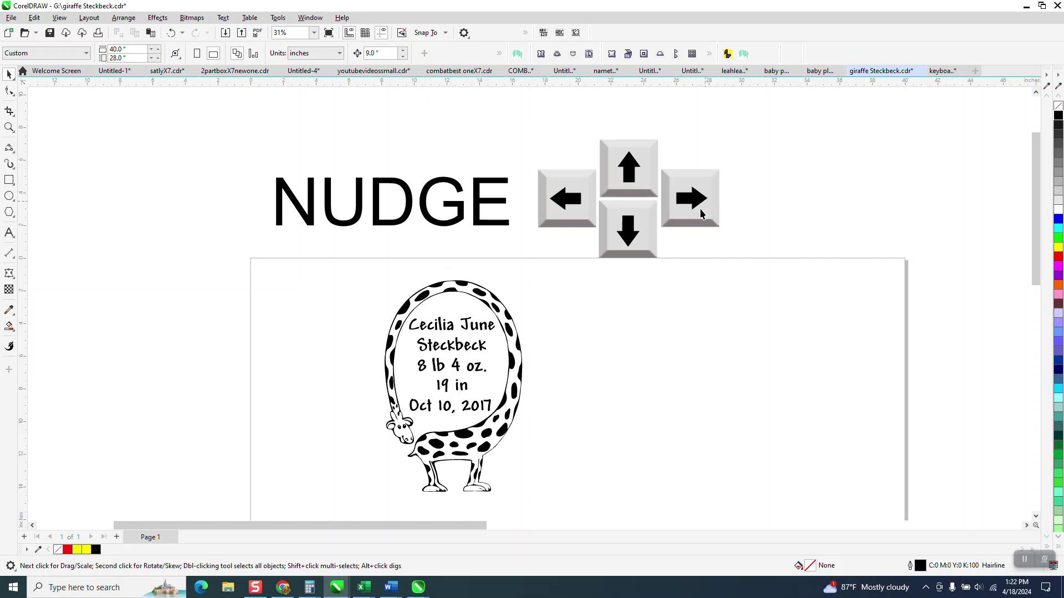
Step: Draw a small test square, try the 9-inch arrow-key nudges on it, then delete it
click(9, 180)
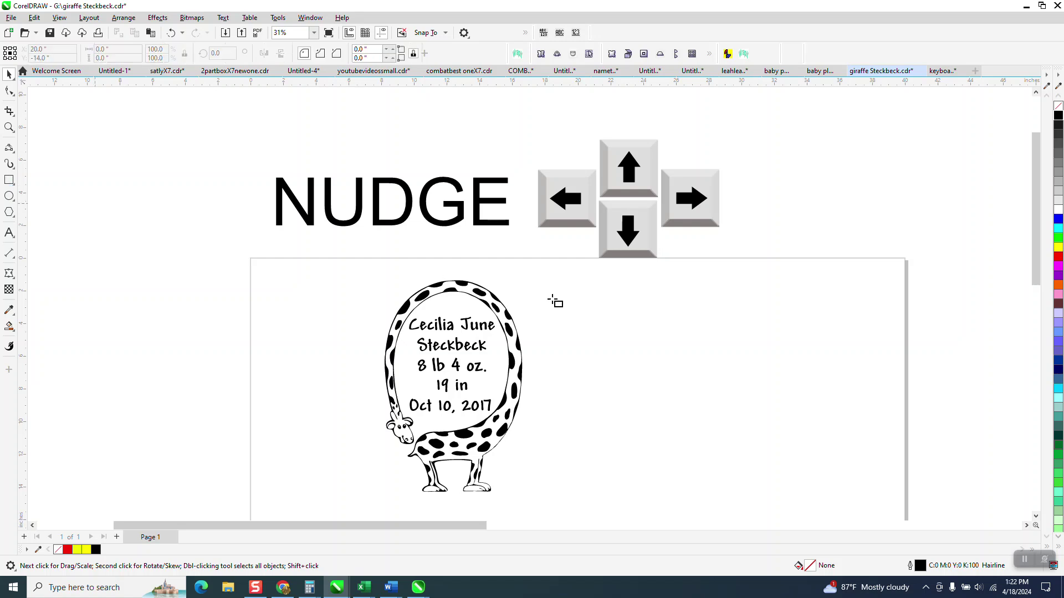
drag(600, 310, 645, 355)
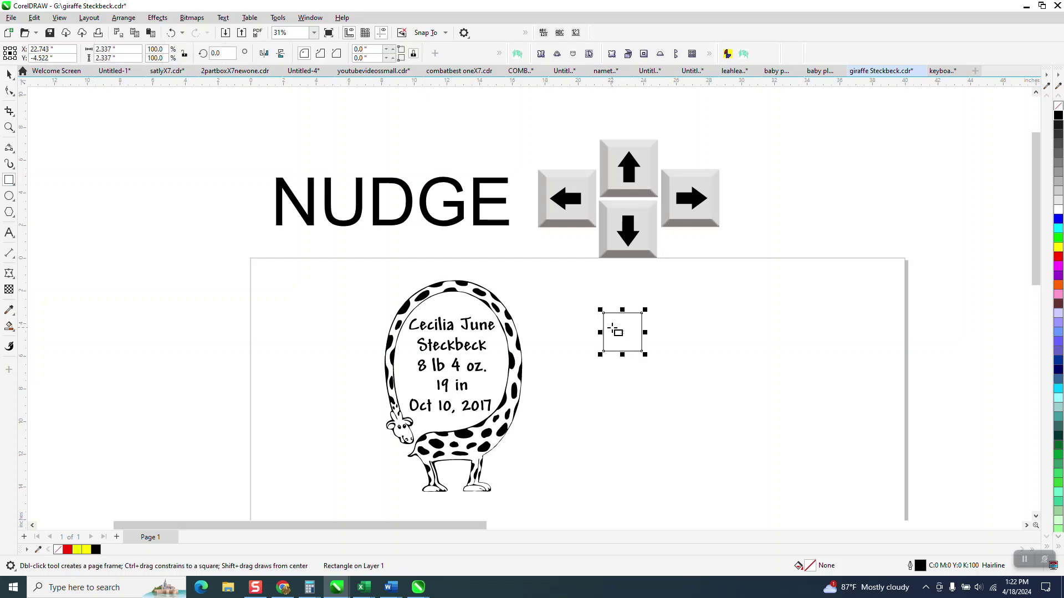
key(Right)
key(Right)
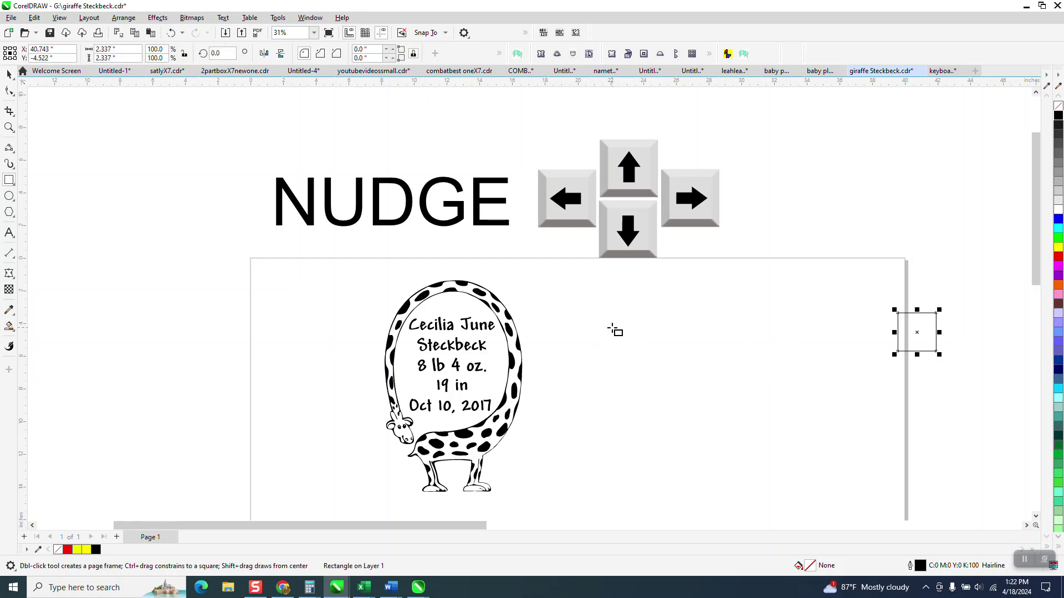
key(Left)
key(Up)
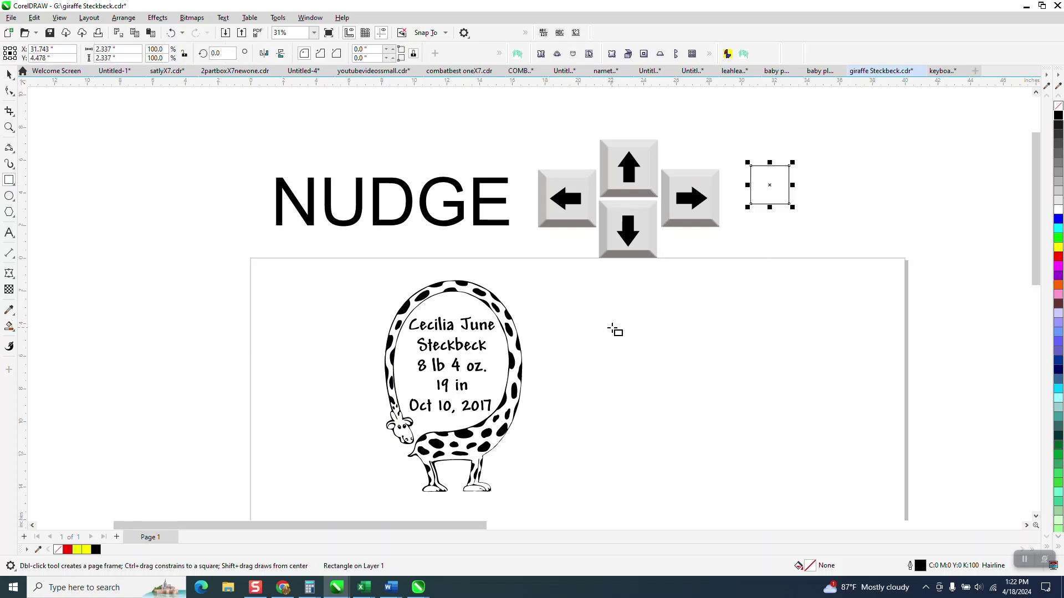
key(Down)
key(Down)
key(Up)
key(Left)
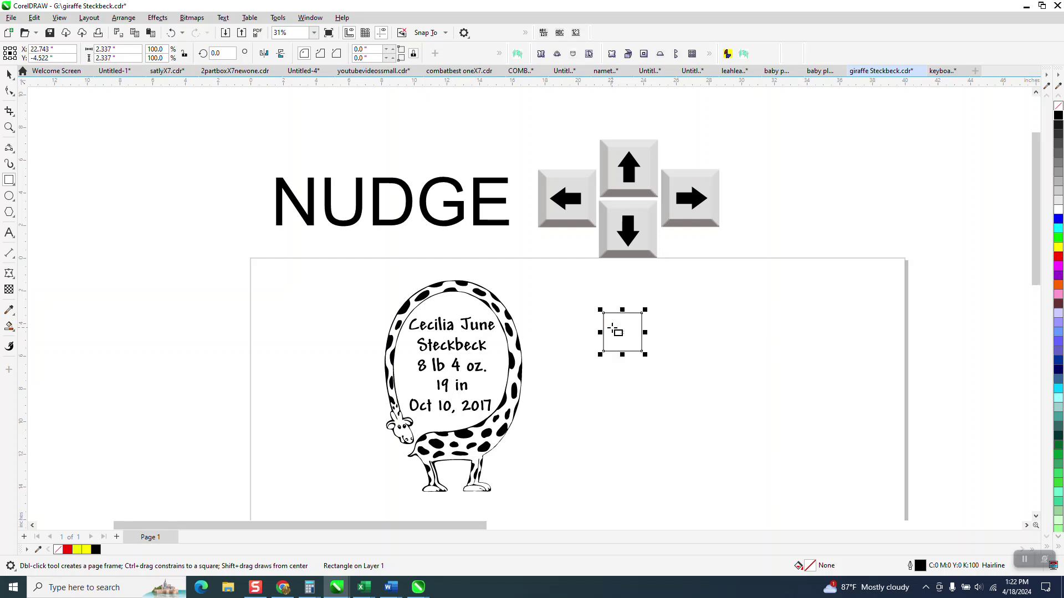
key(Delete)
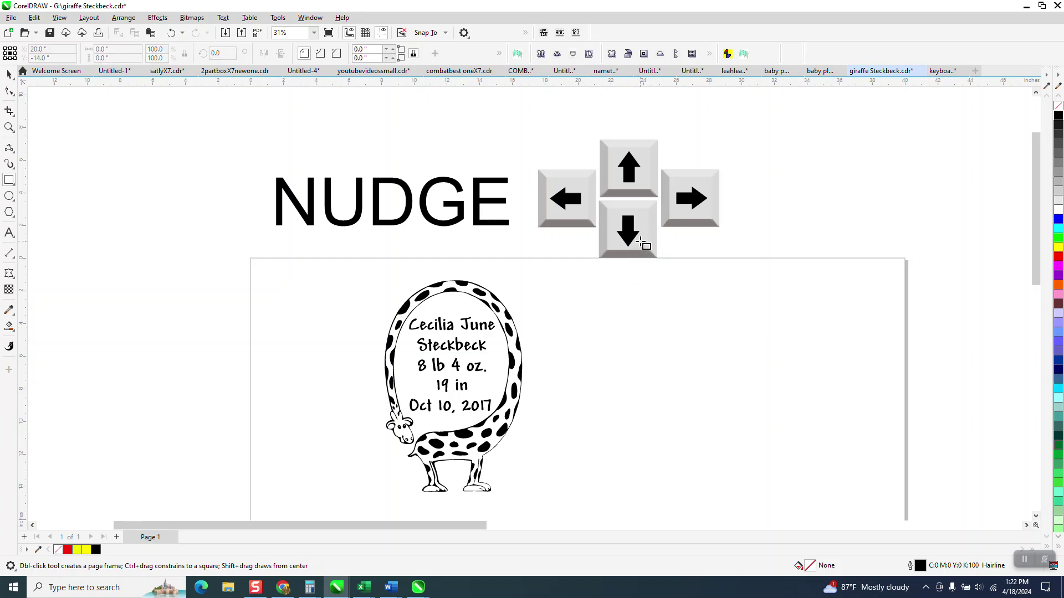
Step: Zoom in on the giraffe to bring the name text into view
click(9, 74)
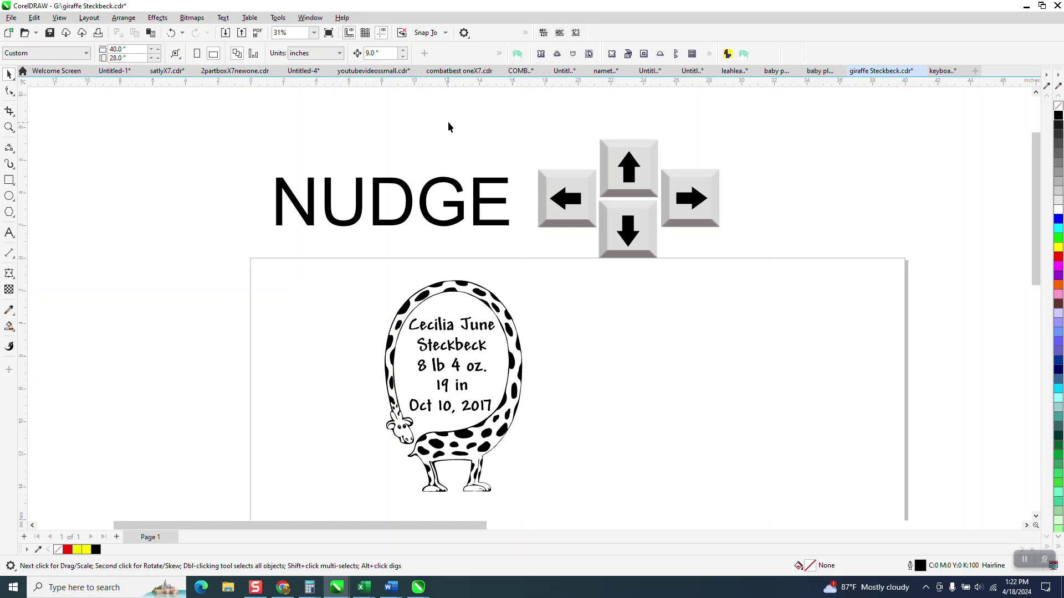
click(462, 285)
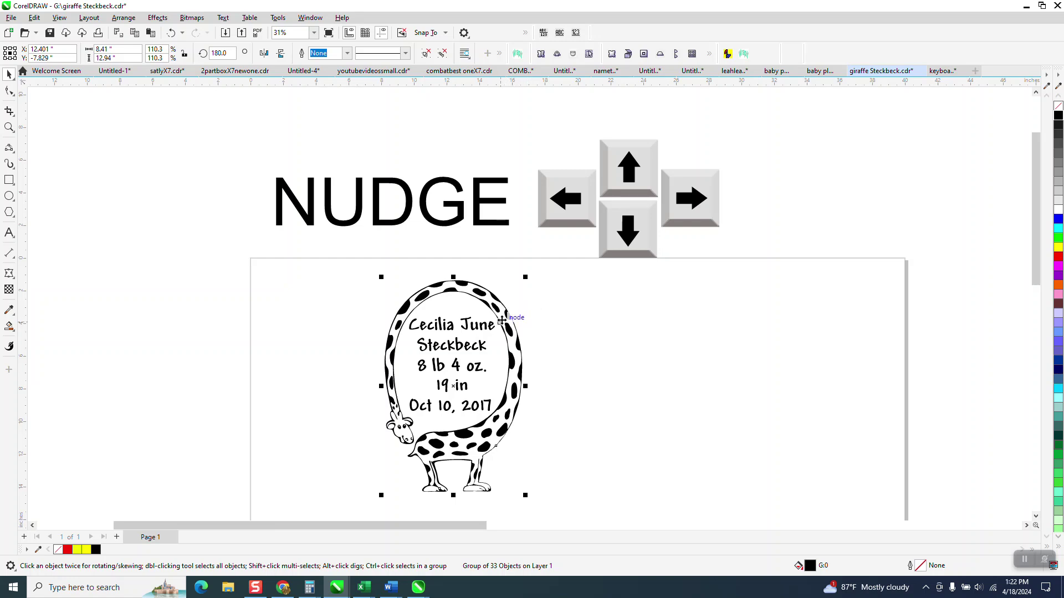
click(530, 312)
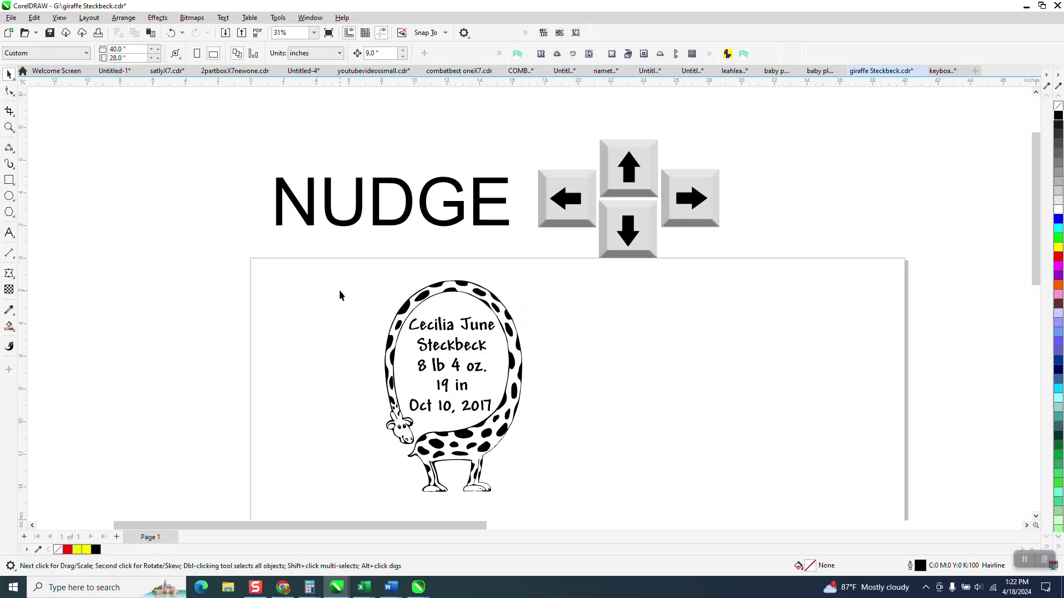
click(9, 126)
drag(332, 362, 552, 479)
scroll(588, 444, up, 1)
scroll(300, 312, down, 1)
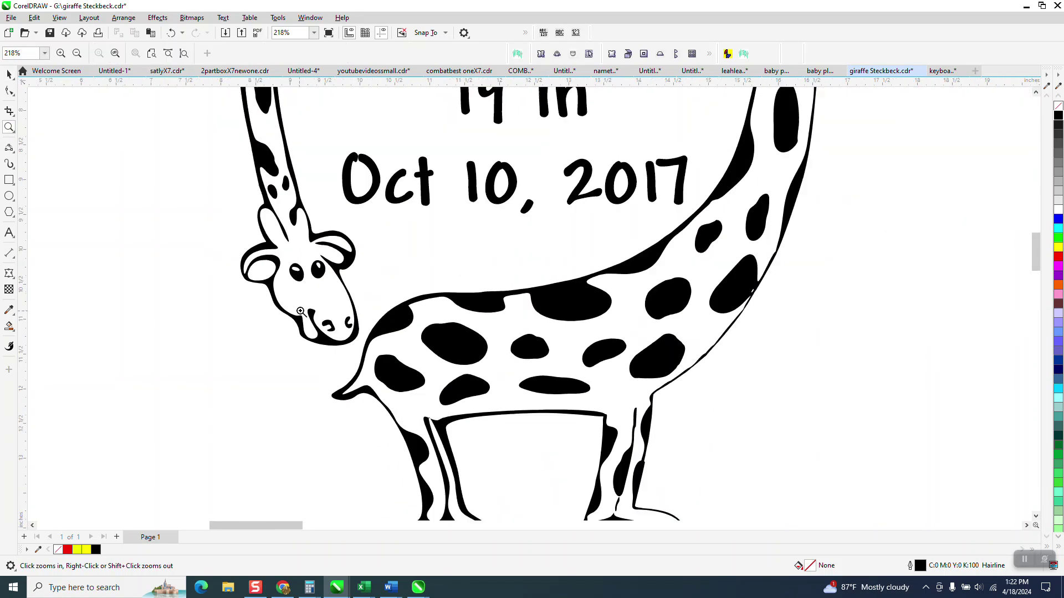
scroll(300, 312, down, 2)
scroll(168, 217, down, 2)
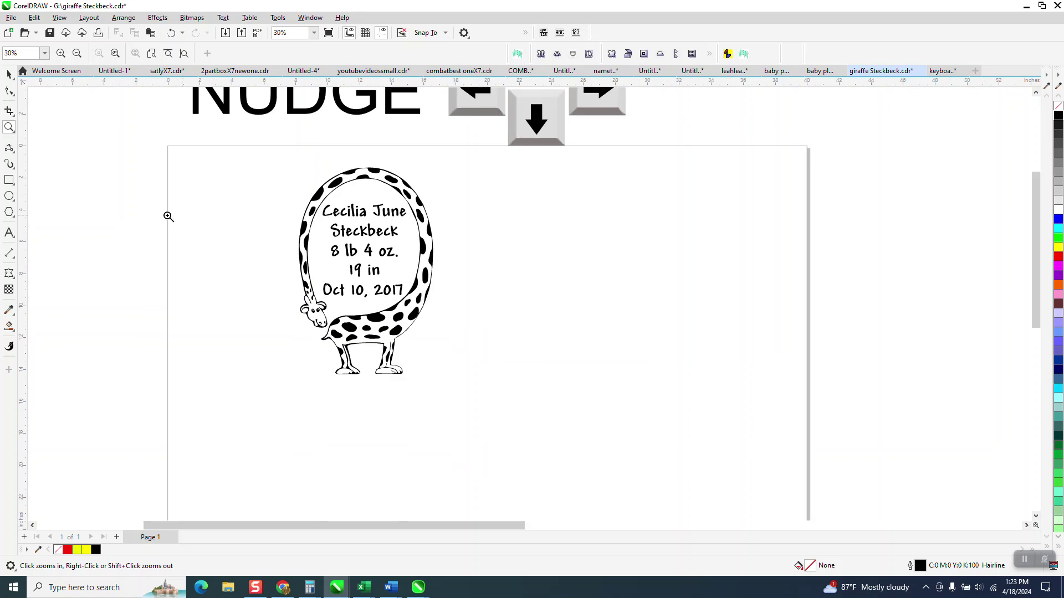
click(8, 74)
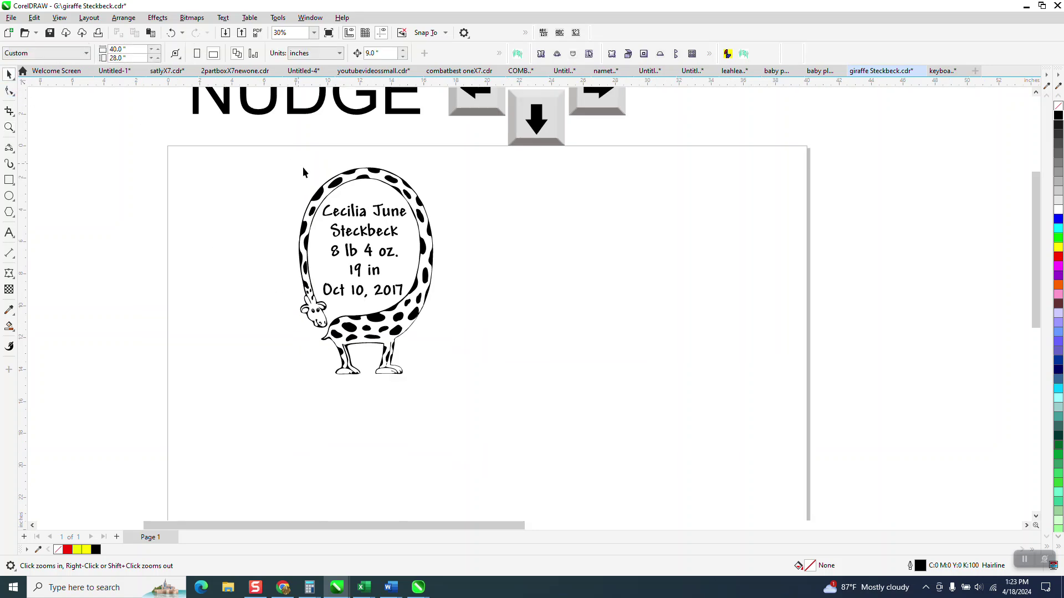
Step: Nudge the five name and birth text lines 9 inches left, then select the giraffe group
click(347, 216)
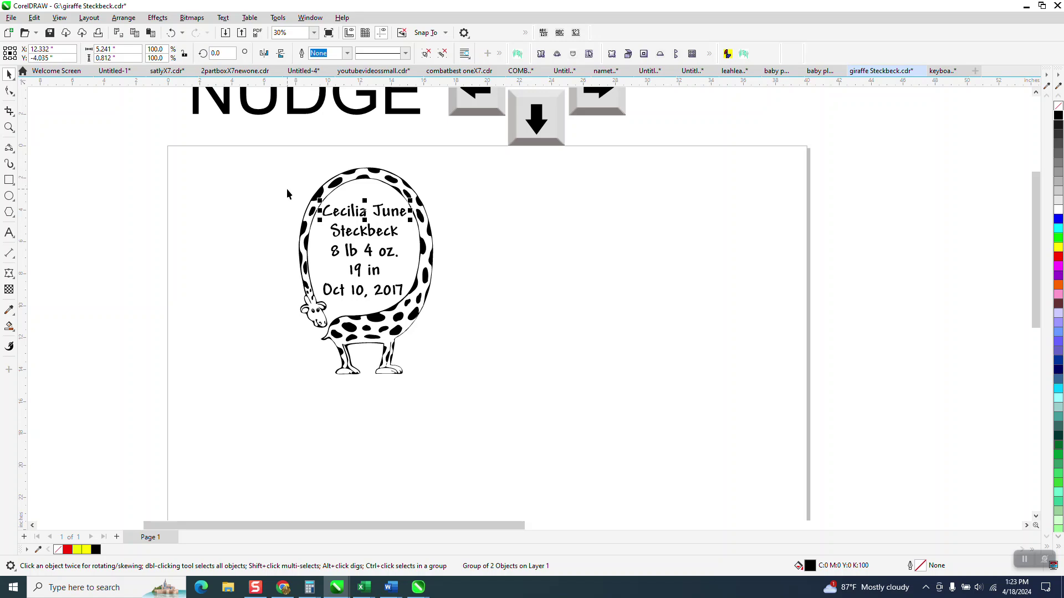
drag(287, 188, 430, 302)
key(Left)
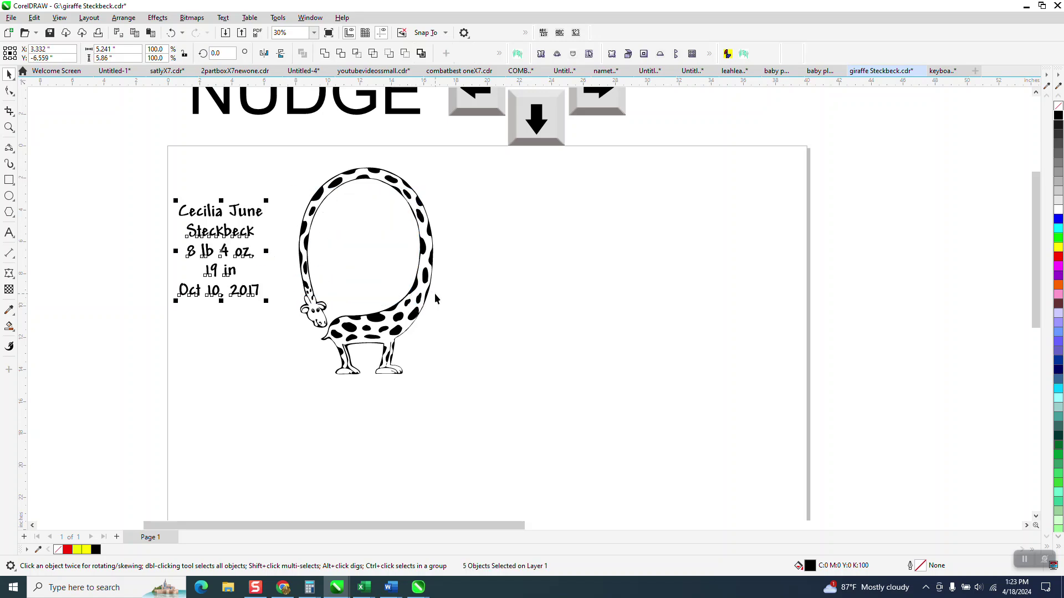
drag(290, 153, 491, 399)
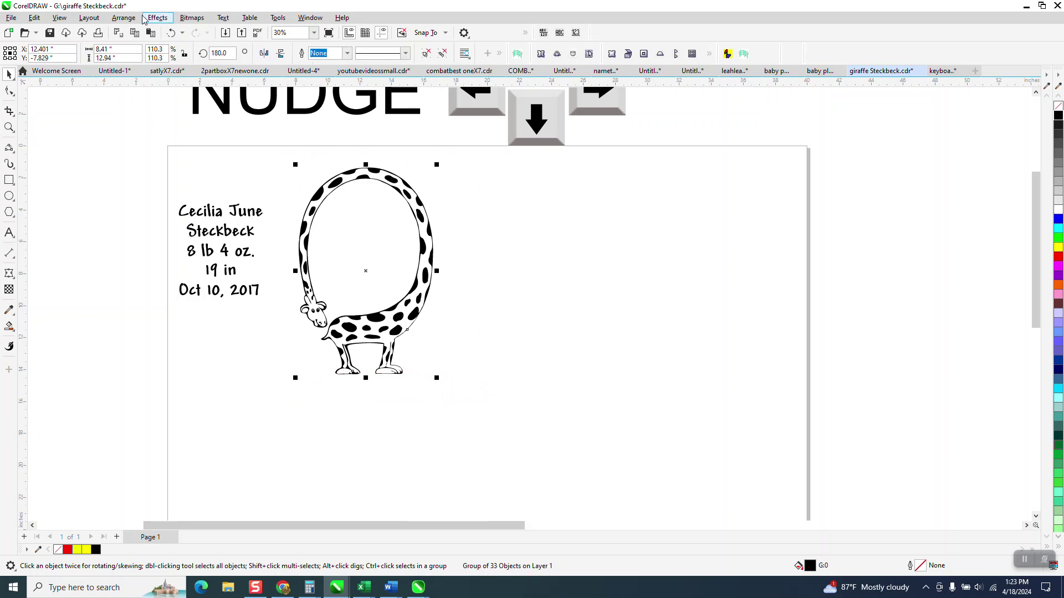
Step: Ungroup the giraffe into separate objects
click(126, 20)
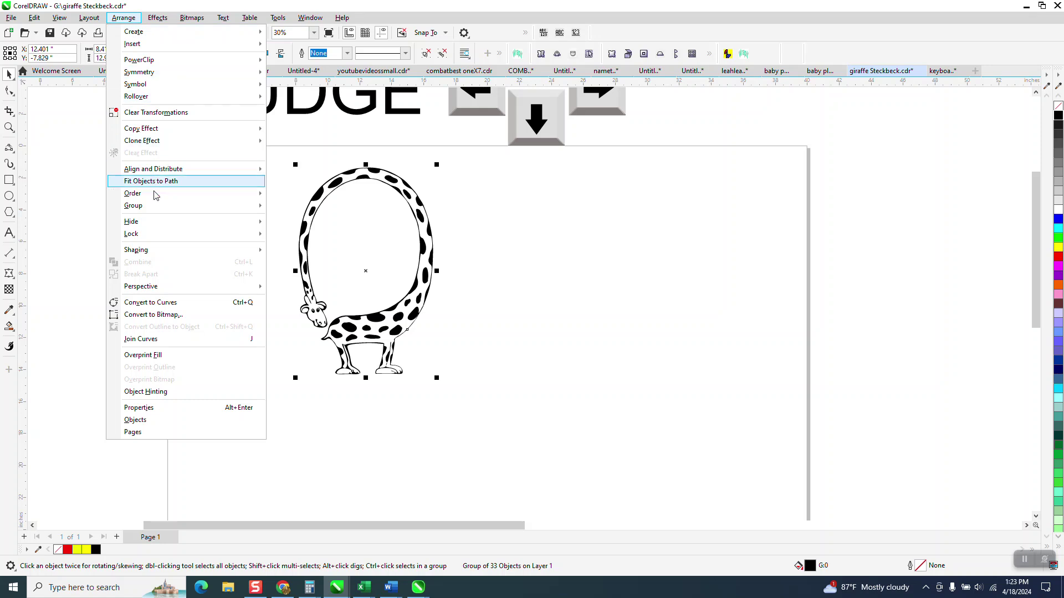
mouse_move(158, 205)
click(302, 220)
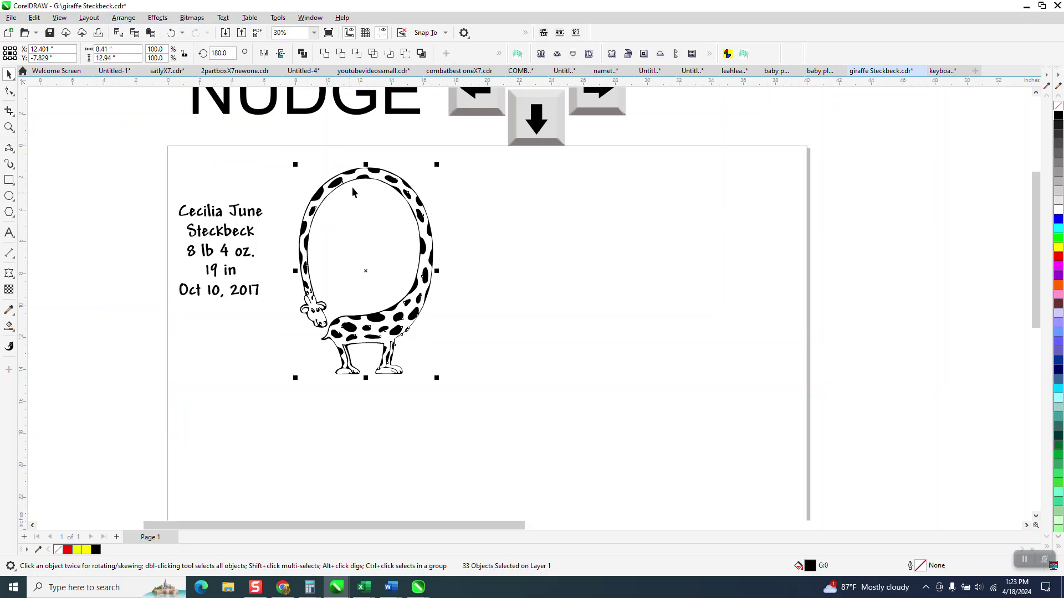
Step: Create a boundary outline of the giraffe and nudge it 9 inches right
click(422, 53)
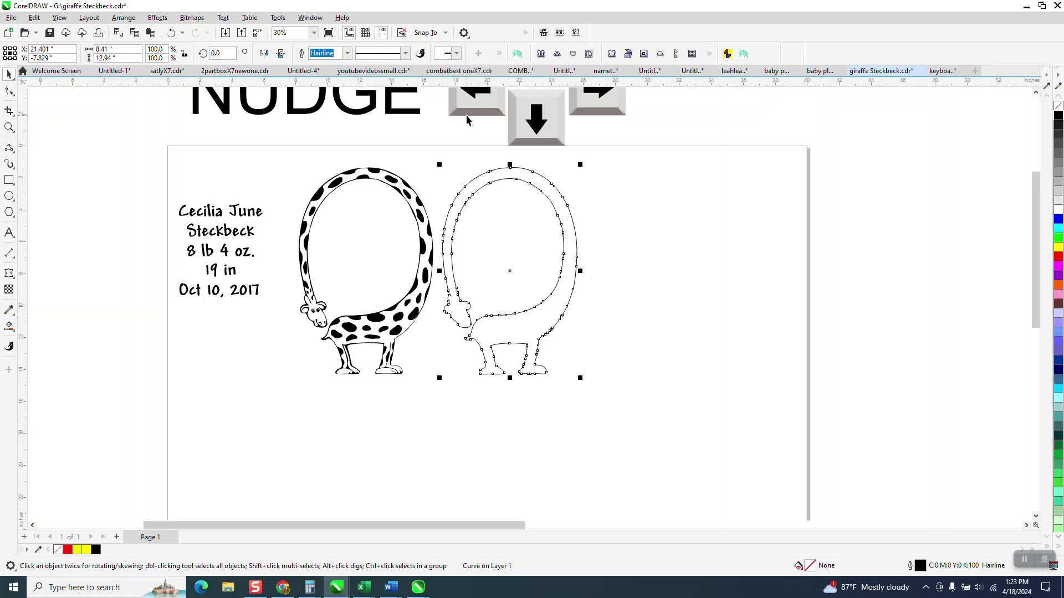
key(Right)
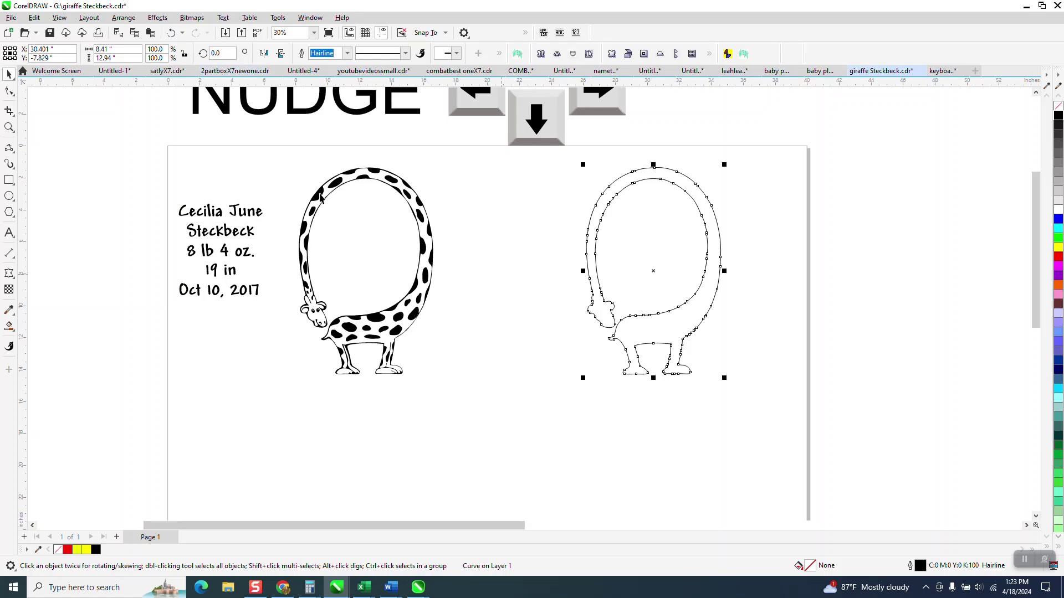
click(123, 18)
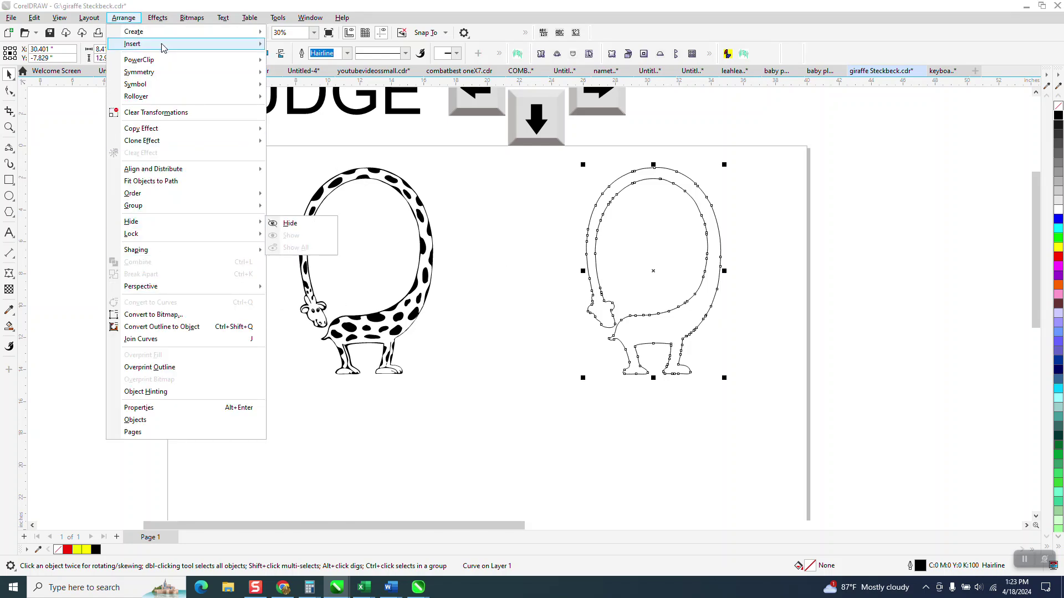
Step: Apply a one-step, 0.5-inch red outside contour to the giraffe outline
mouse_move(158, 20)
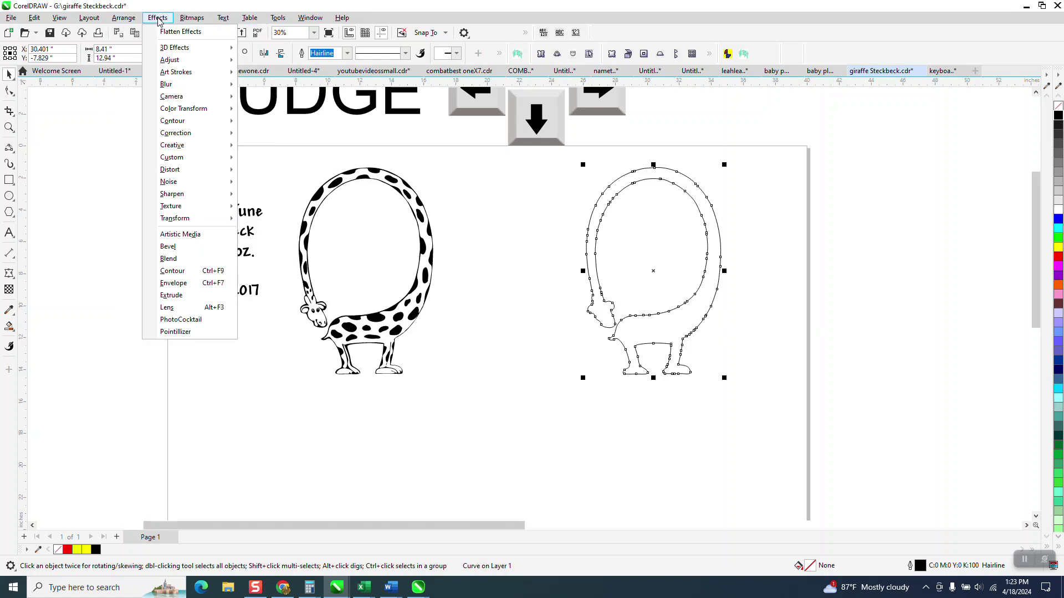
click(186, 272)
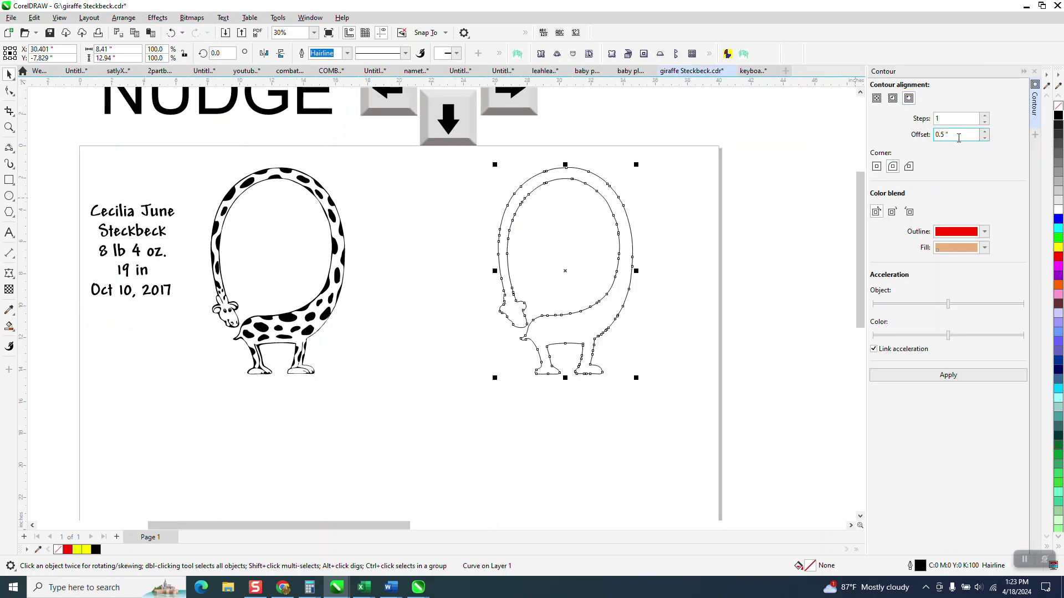
click(946, 382)
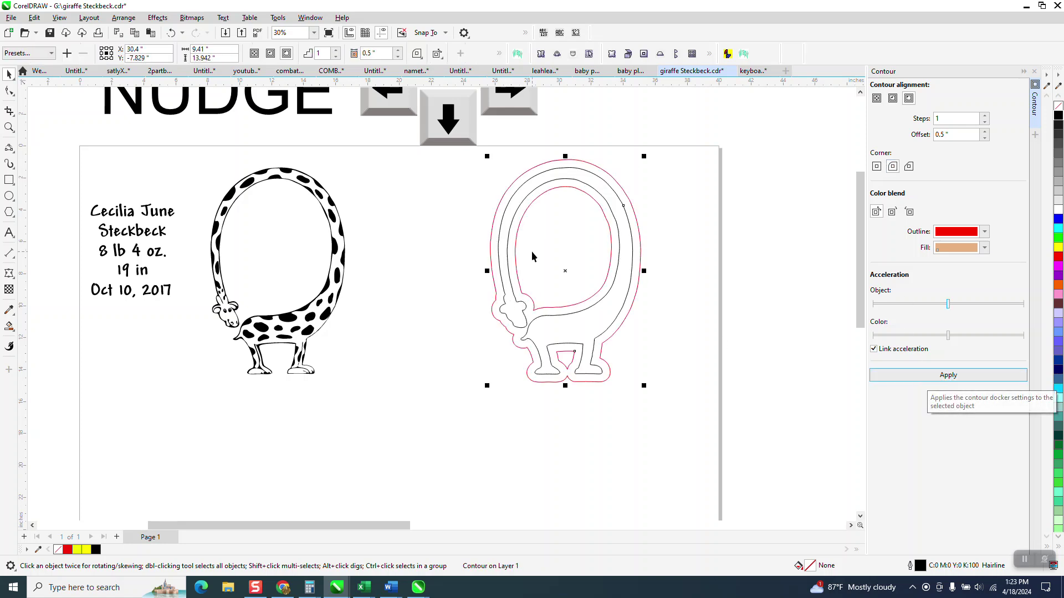
Step: Break the contour apart and nudge the red contour curve 9 inches right
click(125, 18)
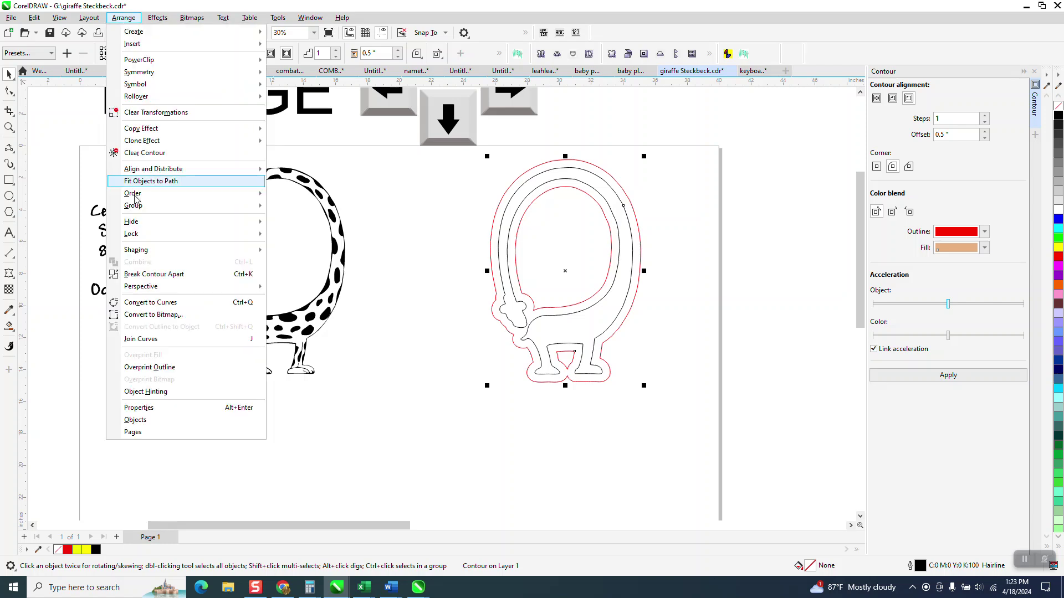
click(169, 272)
click(453, 217)
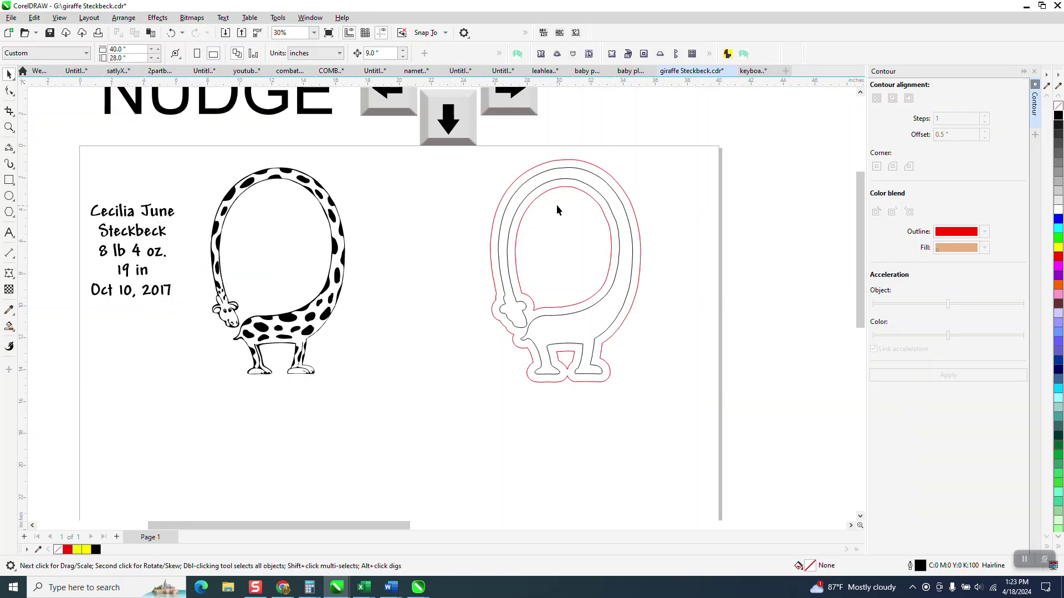
click(557, 187)
key(Right)
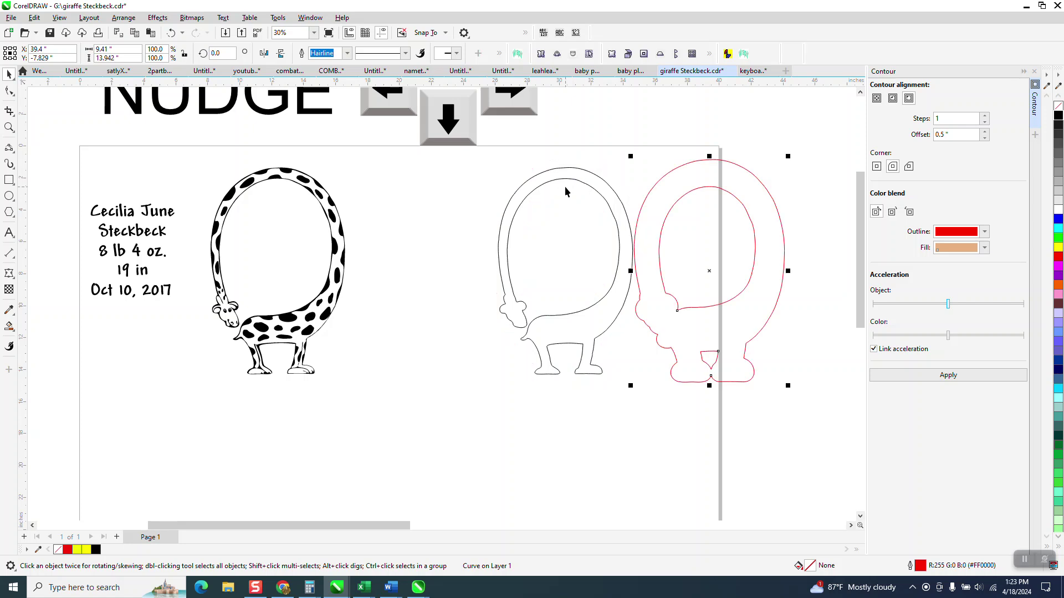
Step: Break the red curve apart and arrow-key its outer outline around the spotted giraffe
click(123, 19)
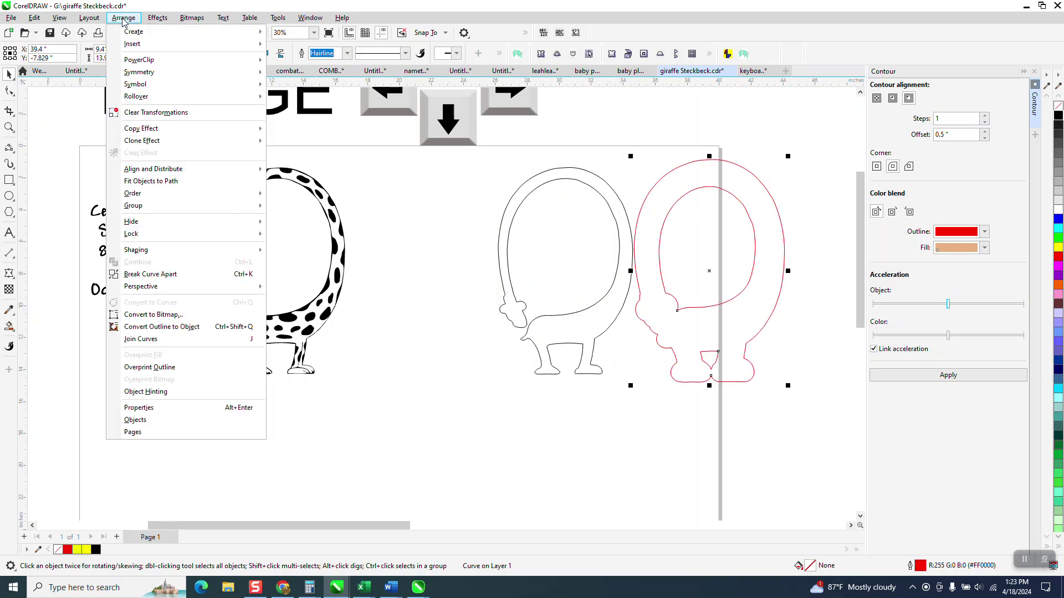
click(151, 274)
click(513, 383)
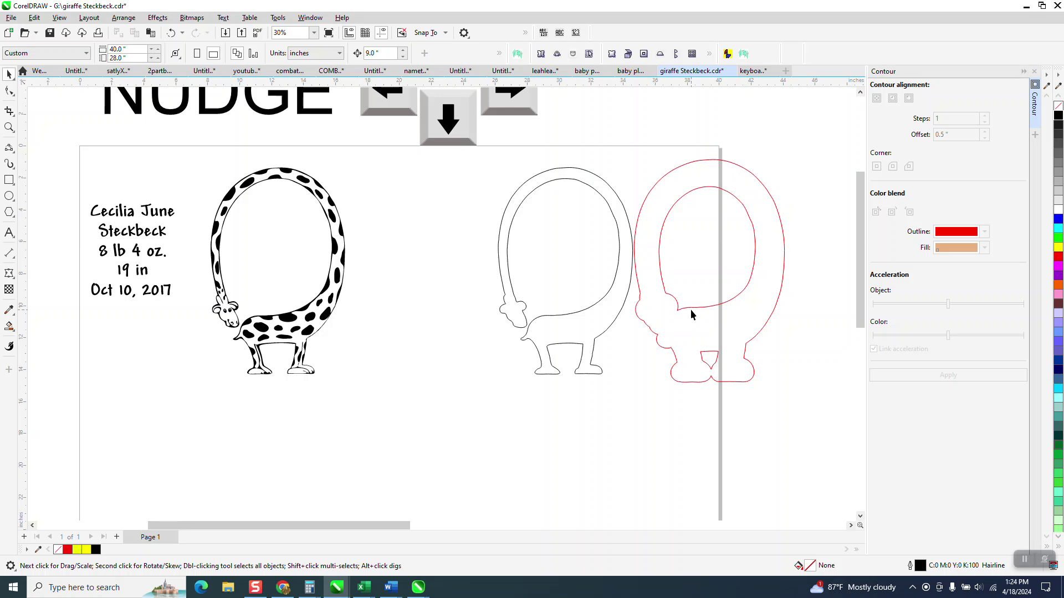
click(690, 310)
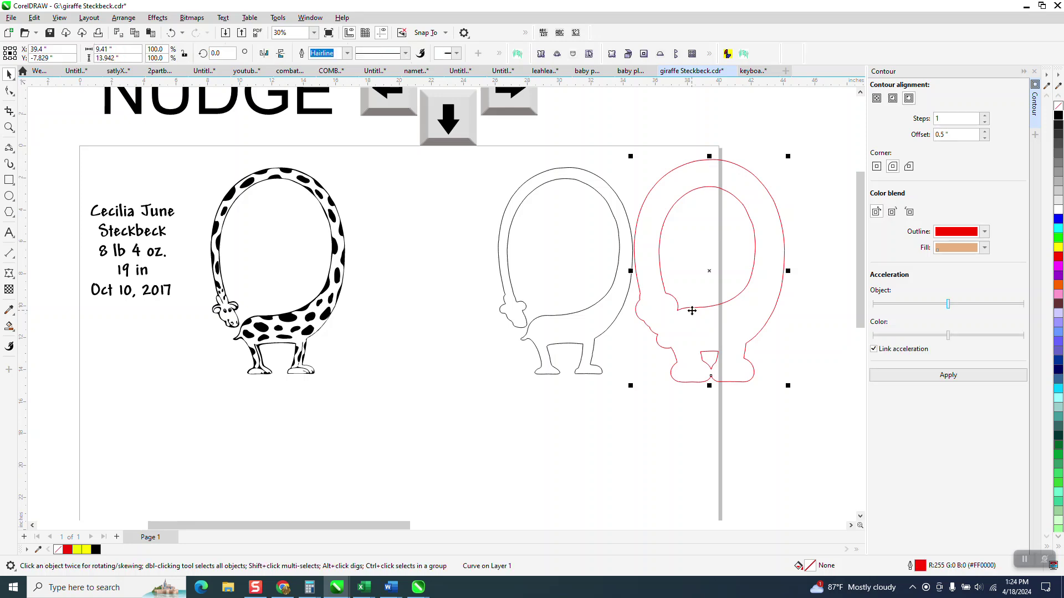
key(Down)
key(Left)
key(Left)
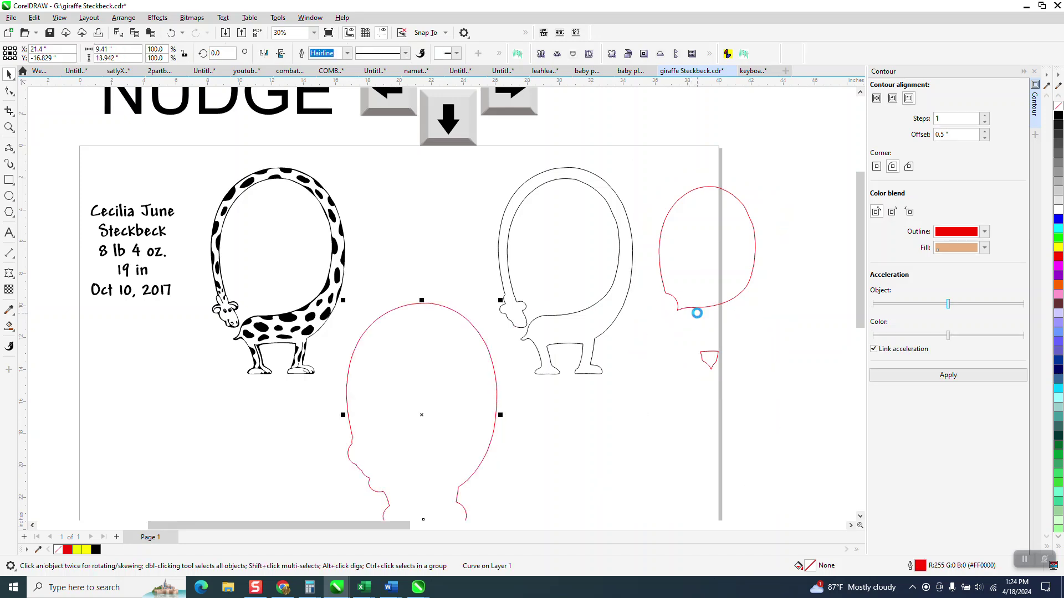
key(Up)
key(Left)
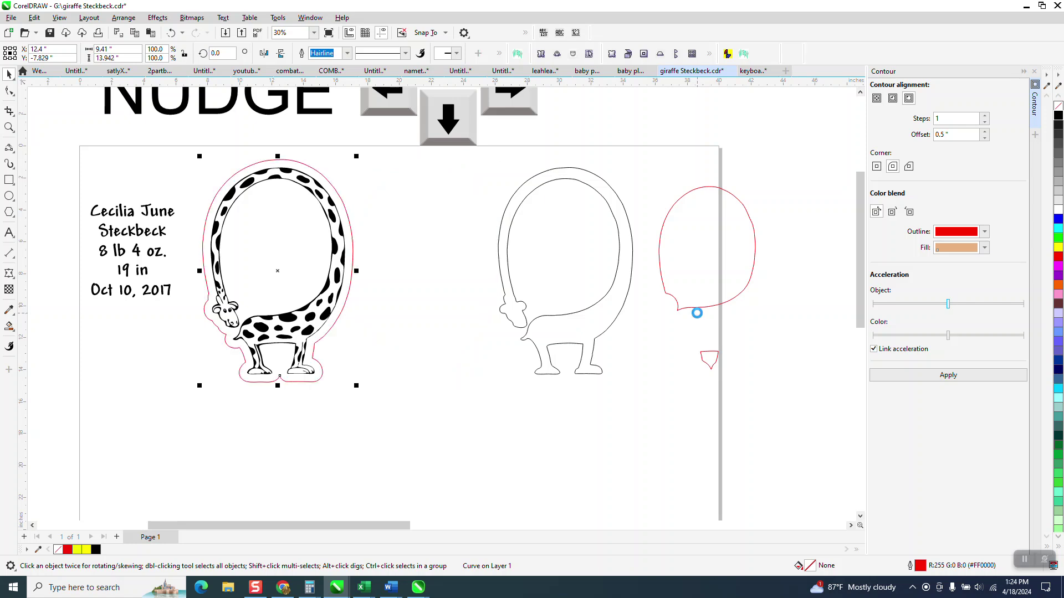
Step: Delete the red balloon-shaped inner piece, leaving the small leftover to the side
click(713, 365)
key(Left)
key(Left)
key(Left)
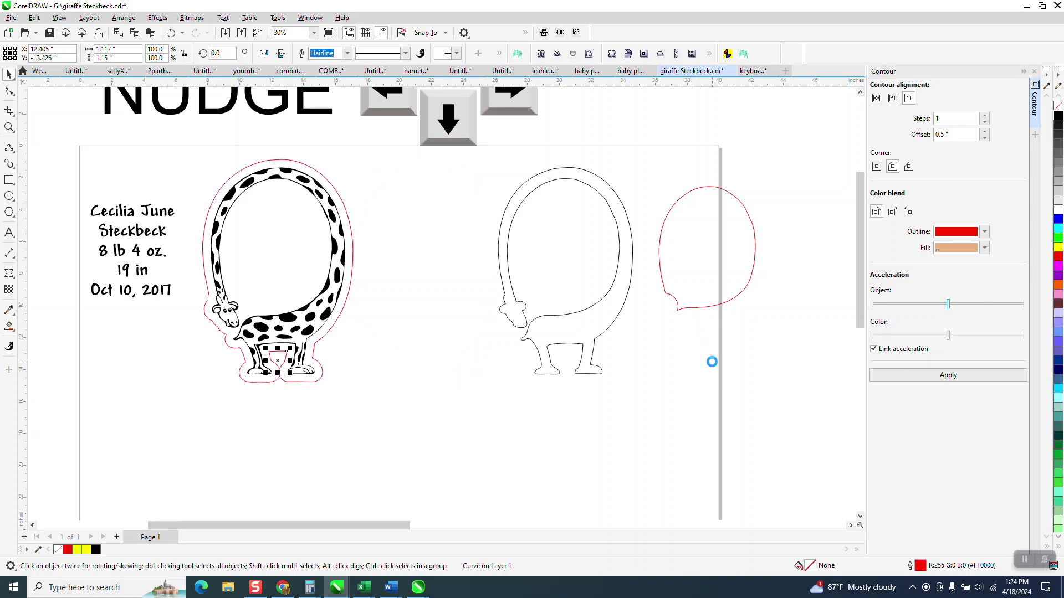
key(Right)
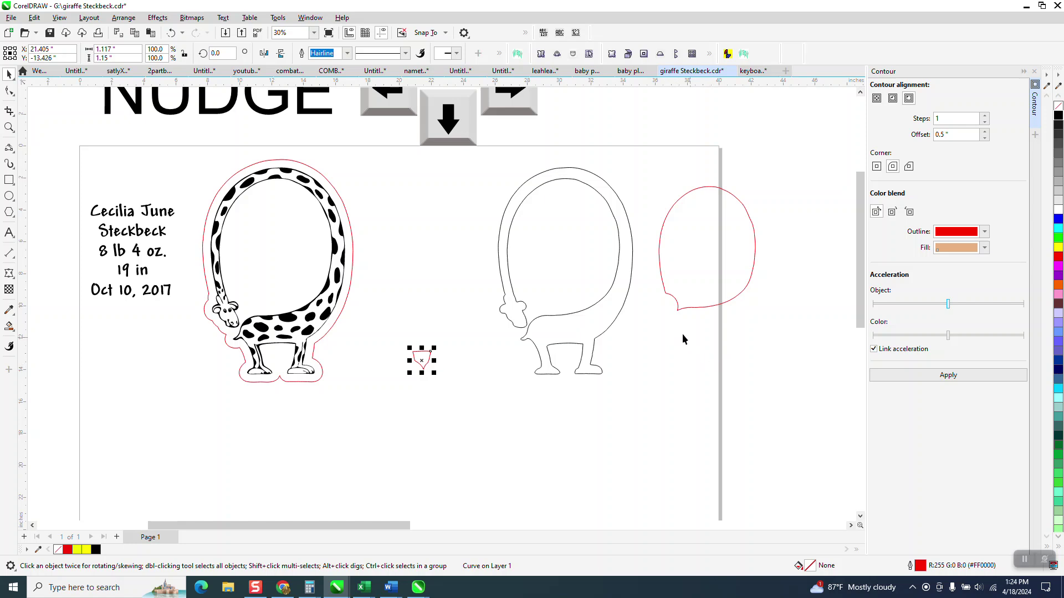
click(716, 271)
click(715, 272)
key(Delete)
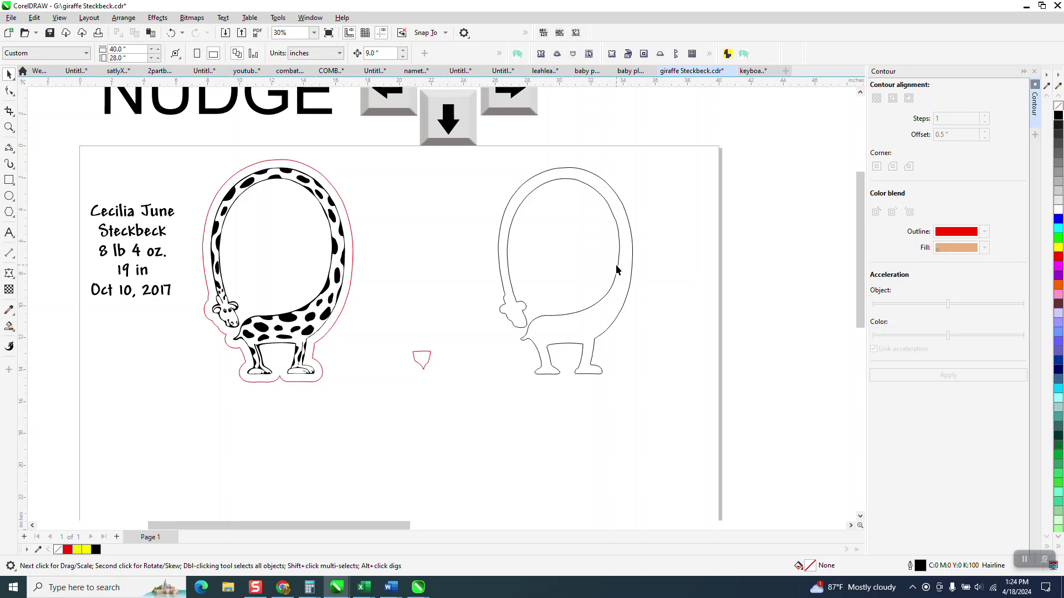
drag(617, 270, 588, 277)
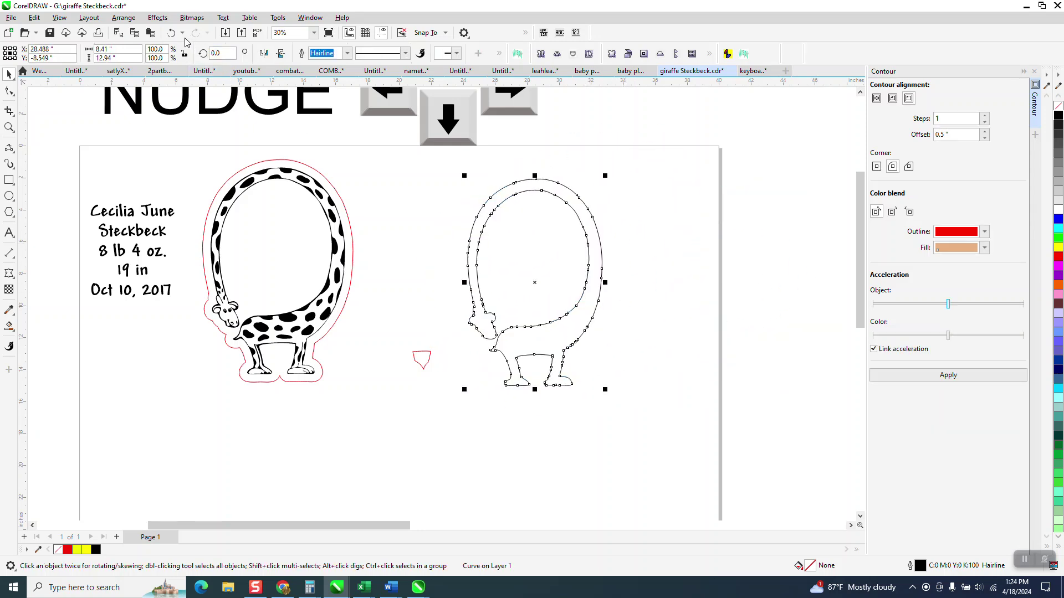
Step: Undo the stray move, then Smart Fill the giraffe outline blue and nudge the new shape aside
click(171, 33)
click(171, 32)
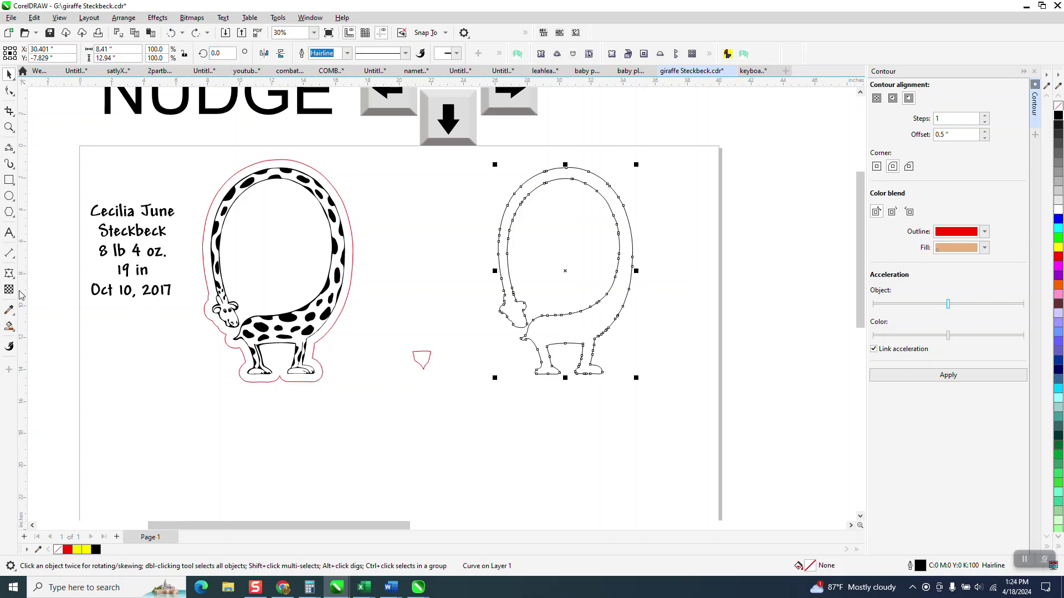
click(9, 327)
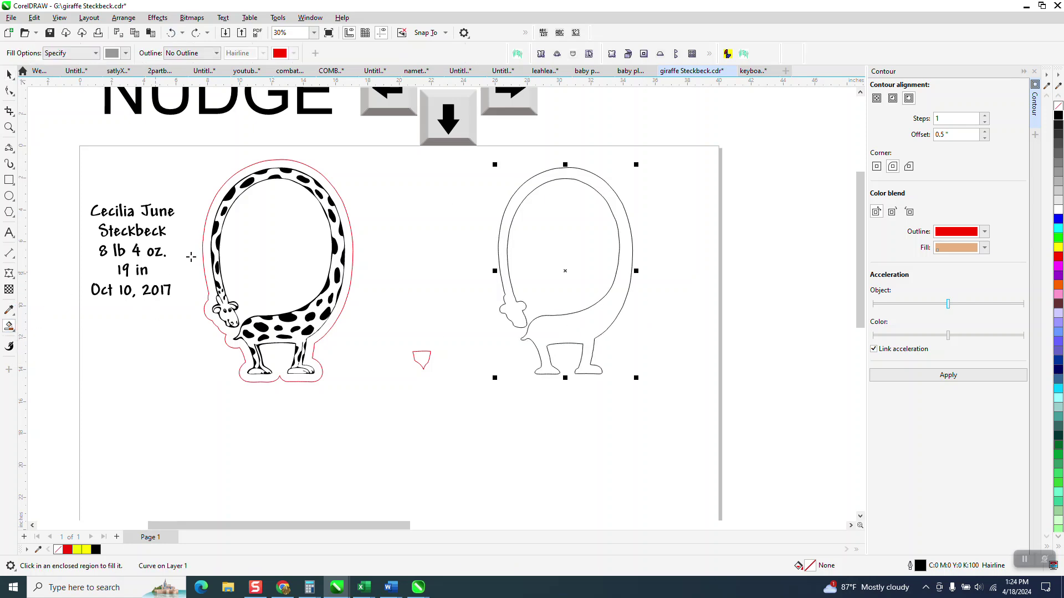
click(126, 53)
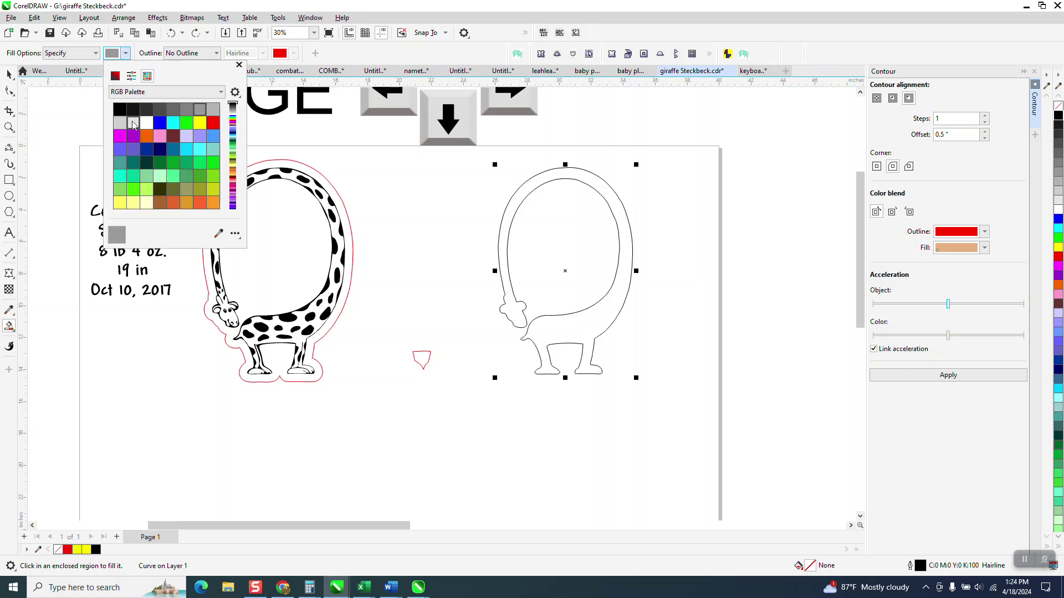
click(160, 123)
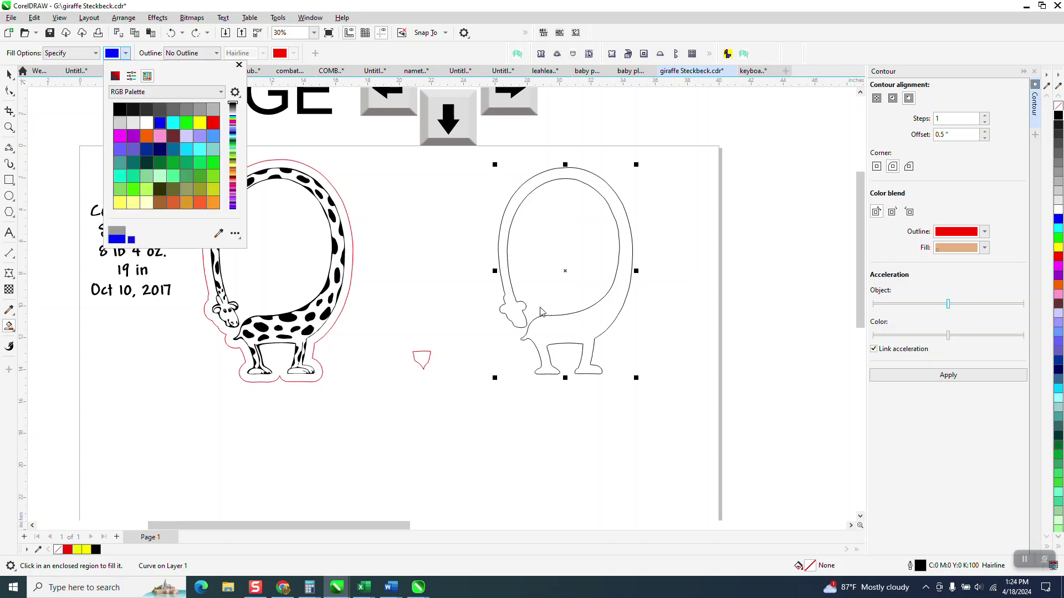
click(554, 321)
key(Right)
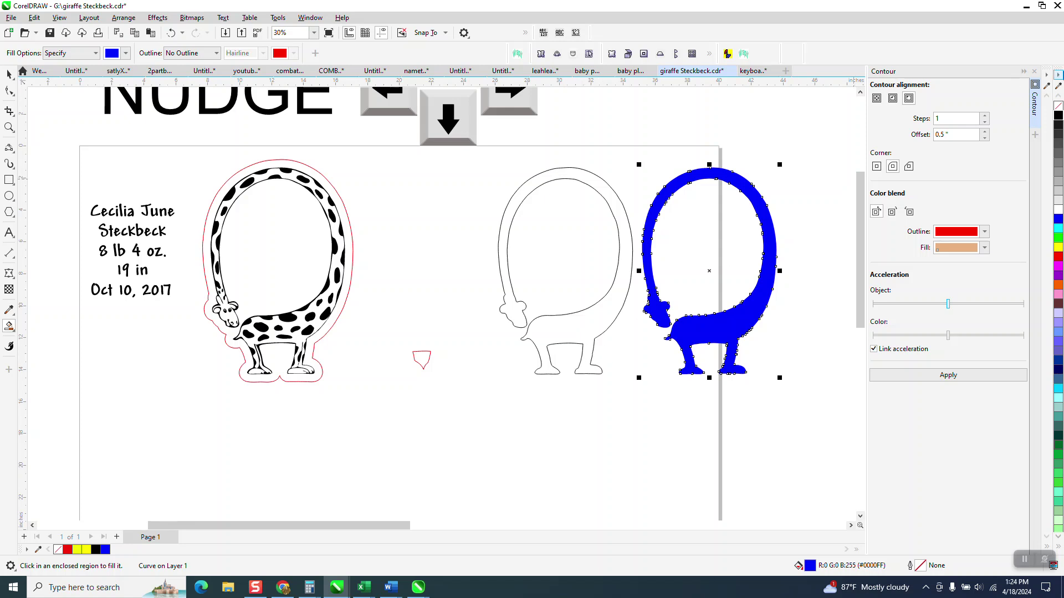
Step: Give the new shape no fill and a red outline, then nudge it back over the outline
click(1058, 106)
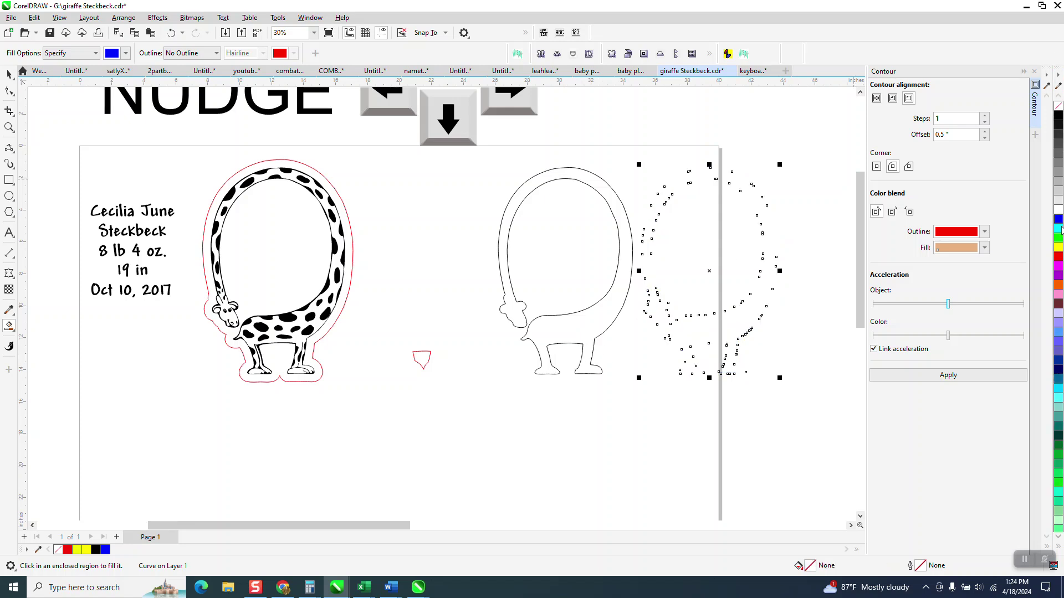
right_click(1059, 257)
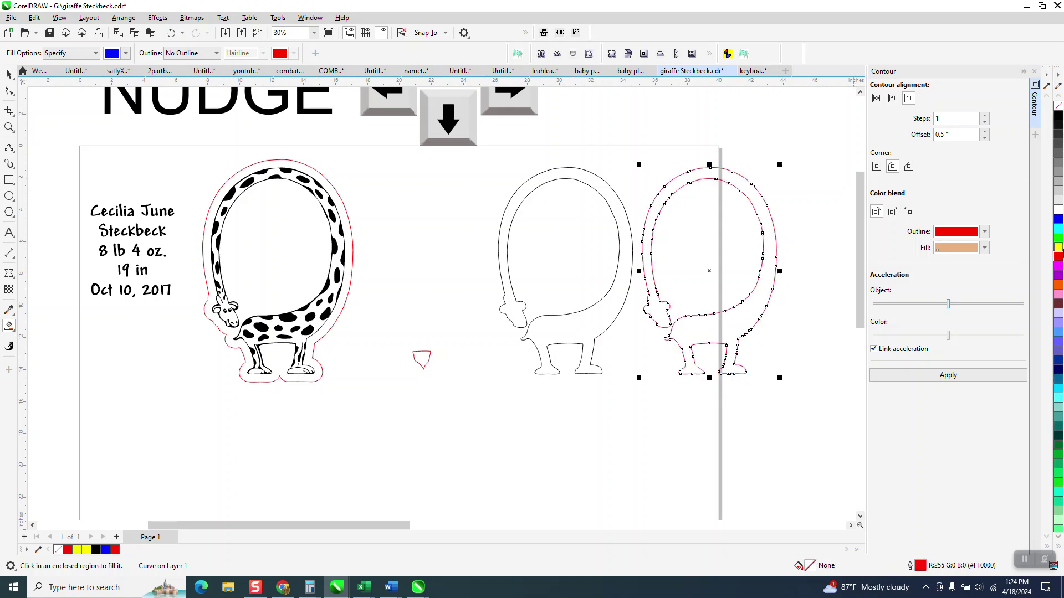
key(Left)
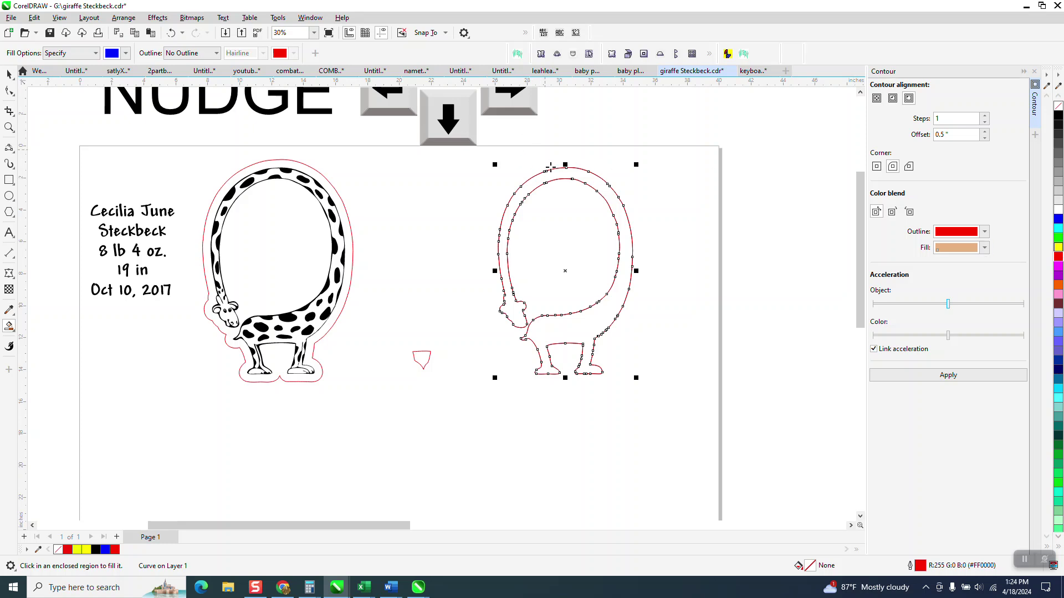
click(8, 127)
Step: Zoom around the right giraffe and NUDGE heading, then marquee-select the name and birth-details text
drag(510, 184, 608, 222)
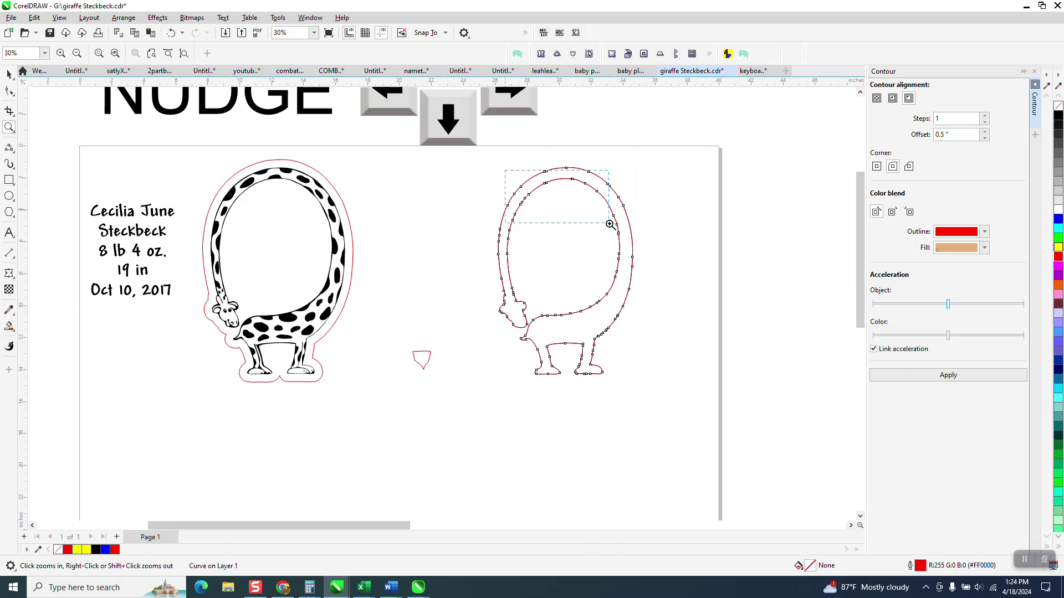
scroll(591, 223, down, 2)
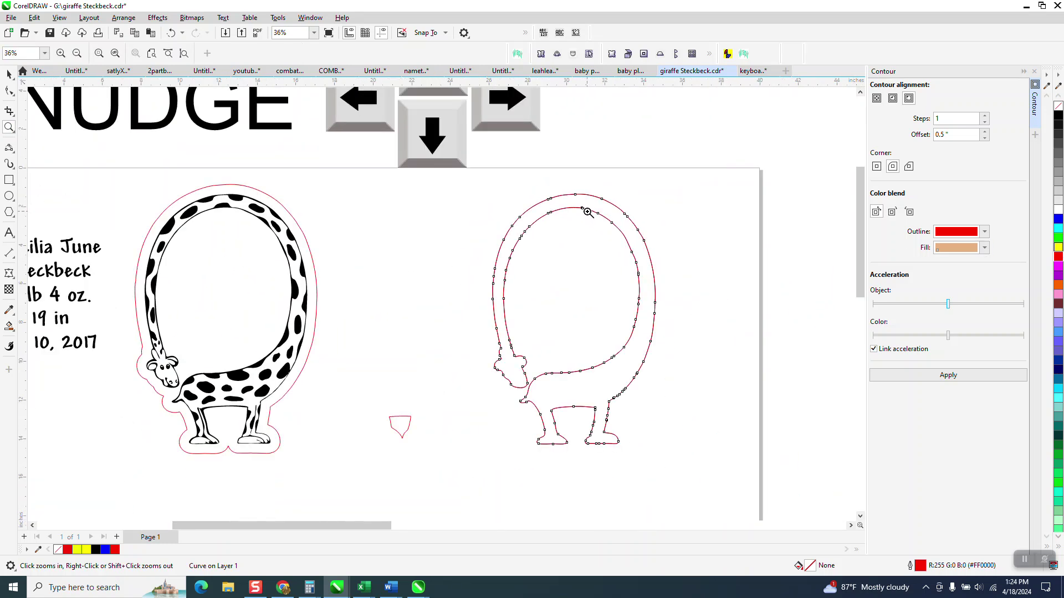
scroll(587, 213, down, 1)
scroll(588, 212, down, 1)
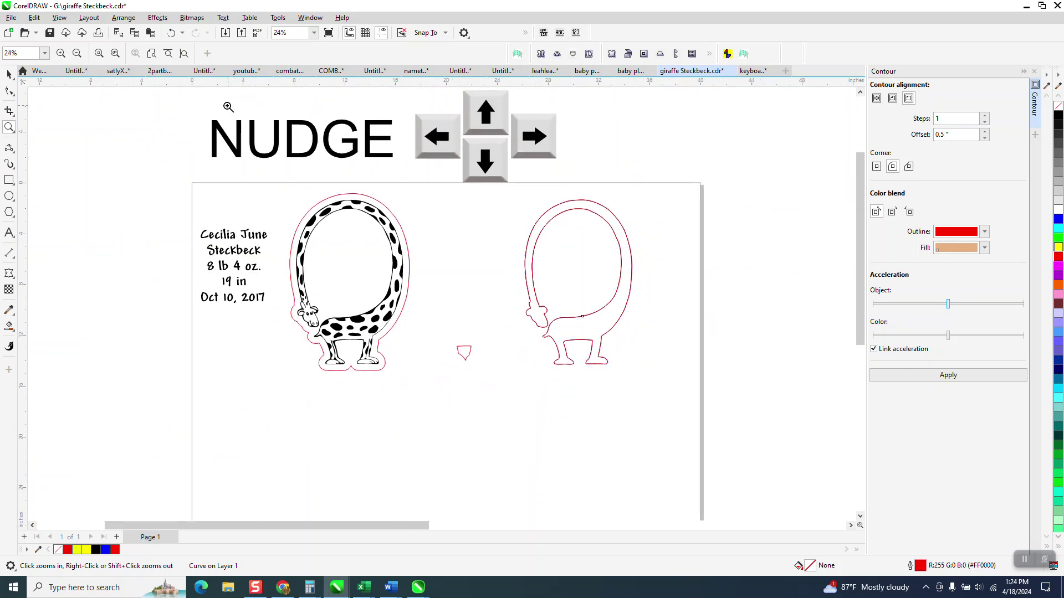
drag(209, 94, 602, 192)
scroll(598, 201, down, 3)
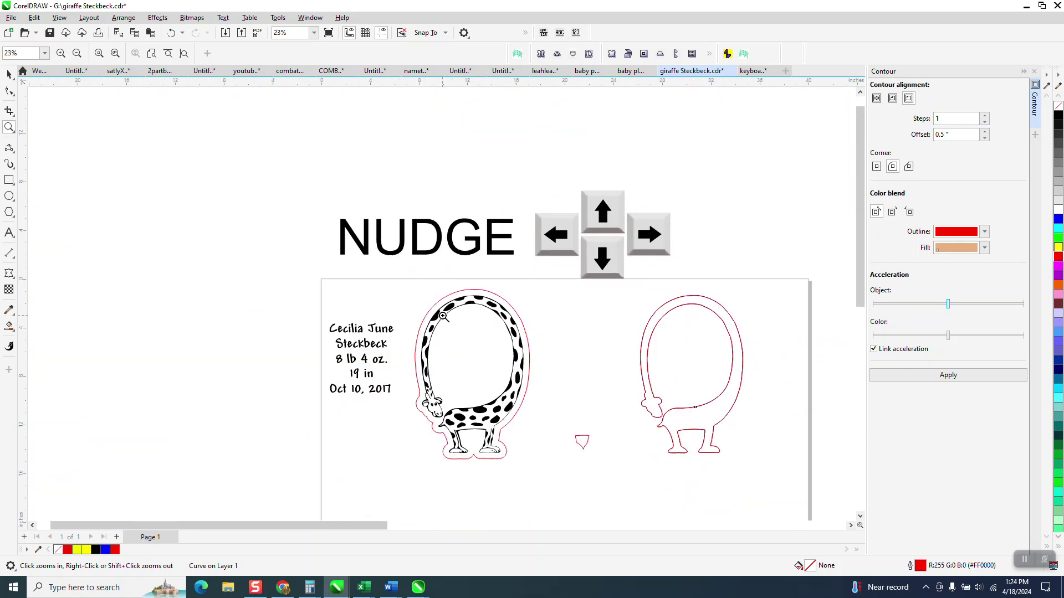
click(9, 74)
drag(272, 303, 468, 388)
click(564, 400)
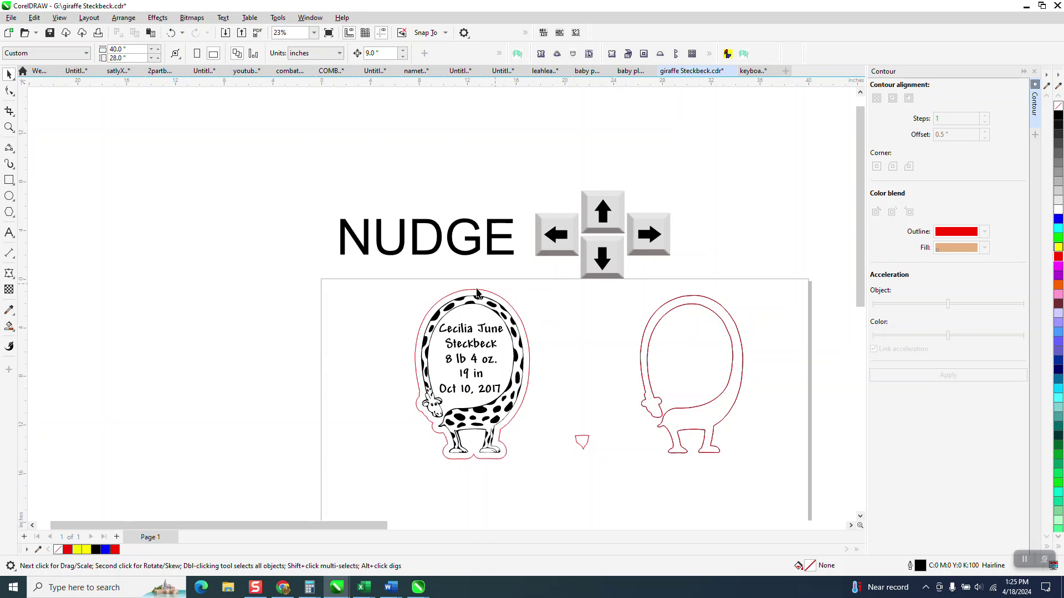
click(9, 126)
drag(376, 279, 563, 456)
right_click(430, 363)
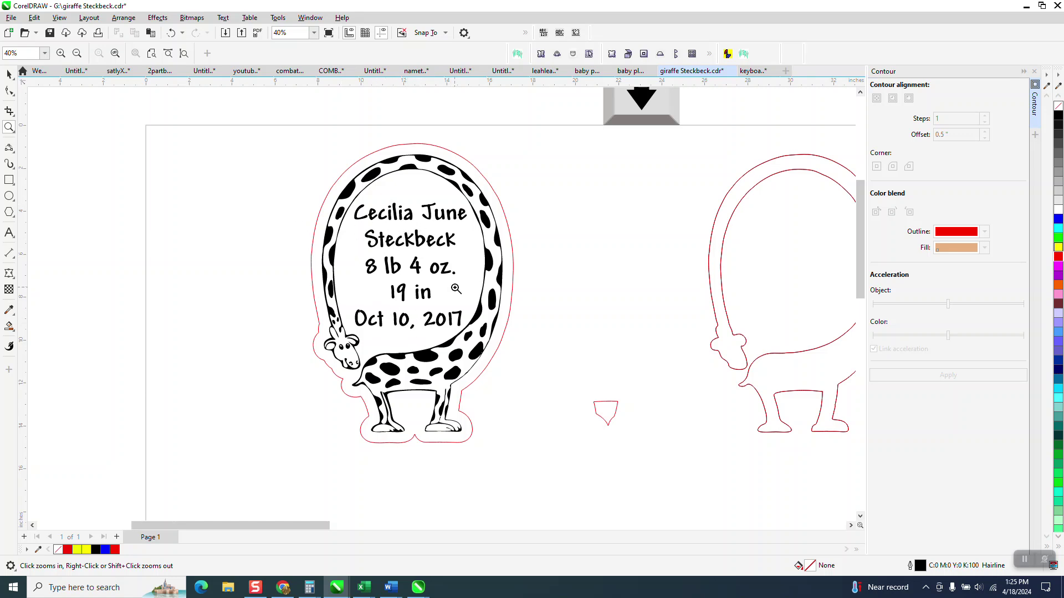
scroll(455, 289, down, 1)
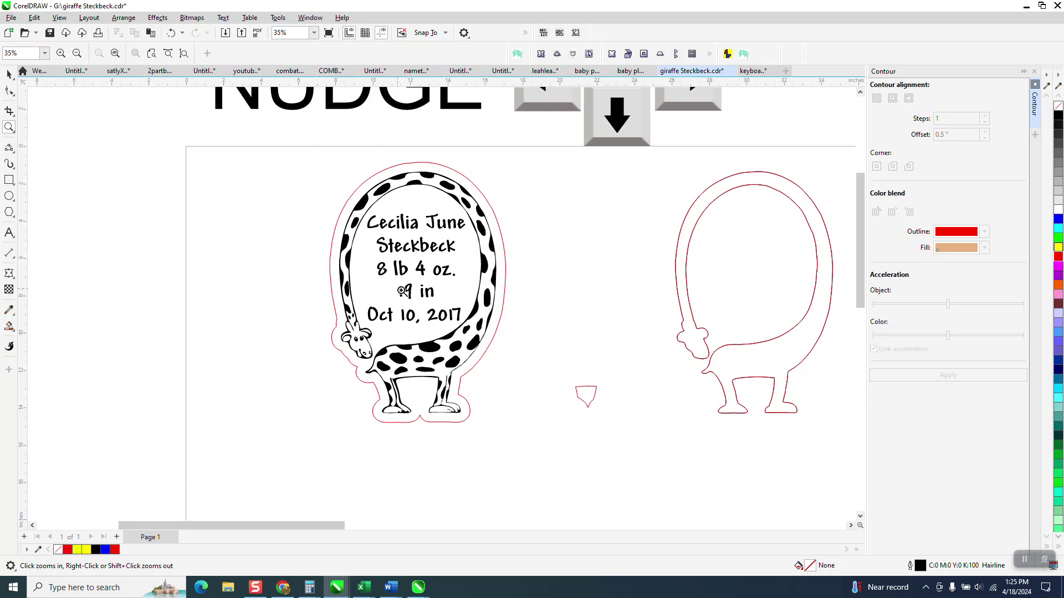